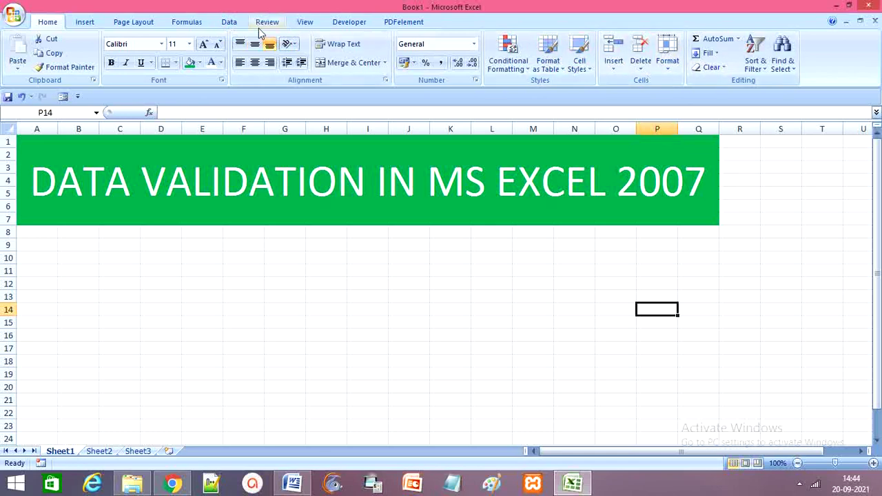
click(228, 22)
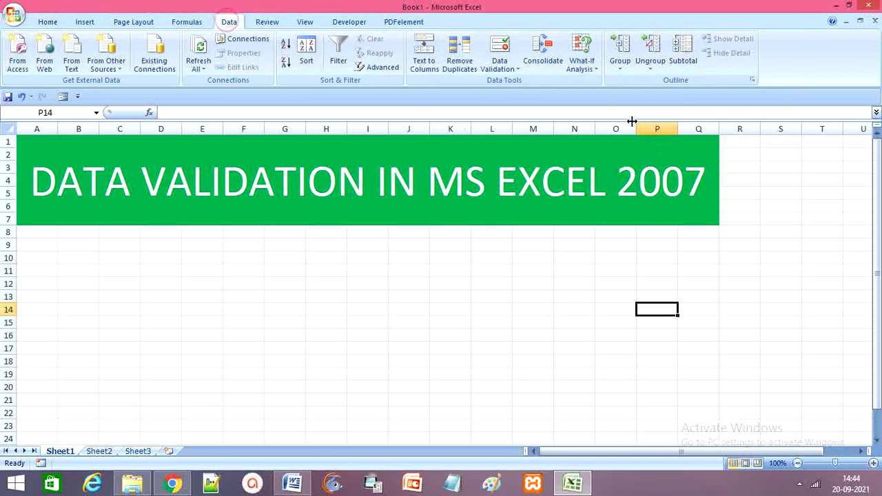
click(509, 72)
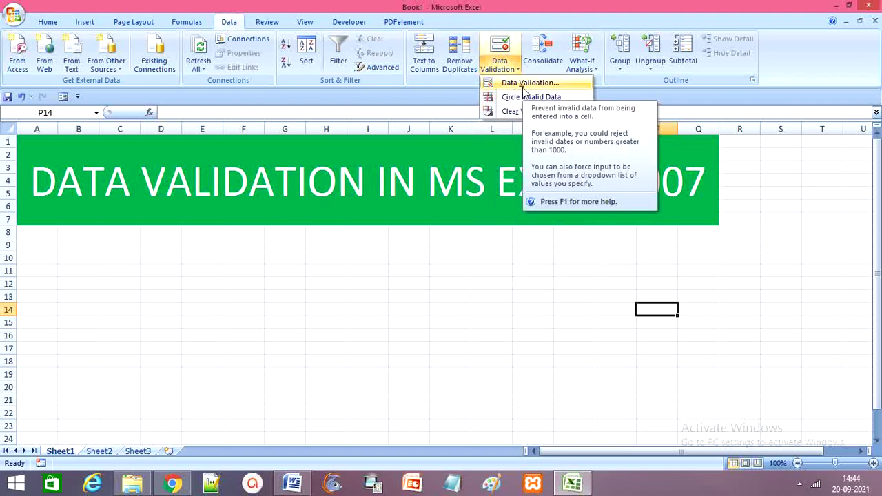
click(517, 84)
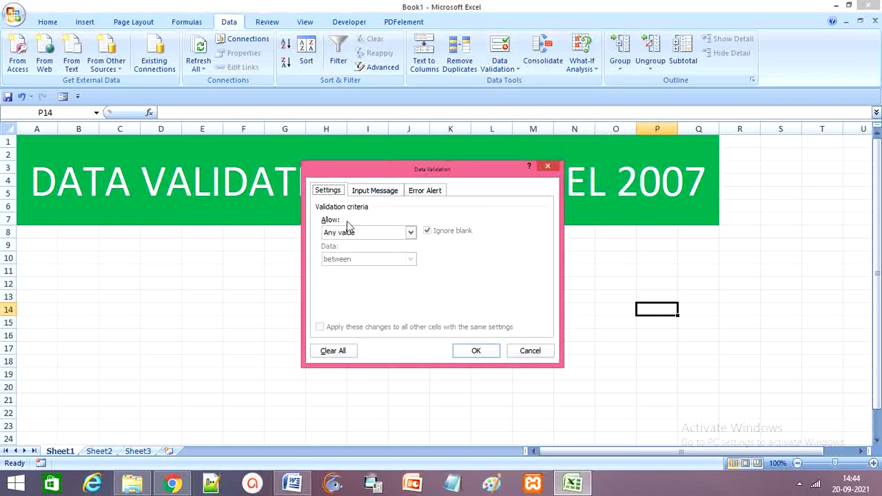
click(411, 232)
click(463, 269)
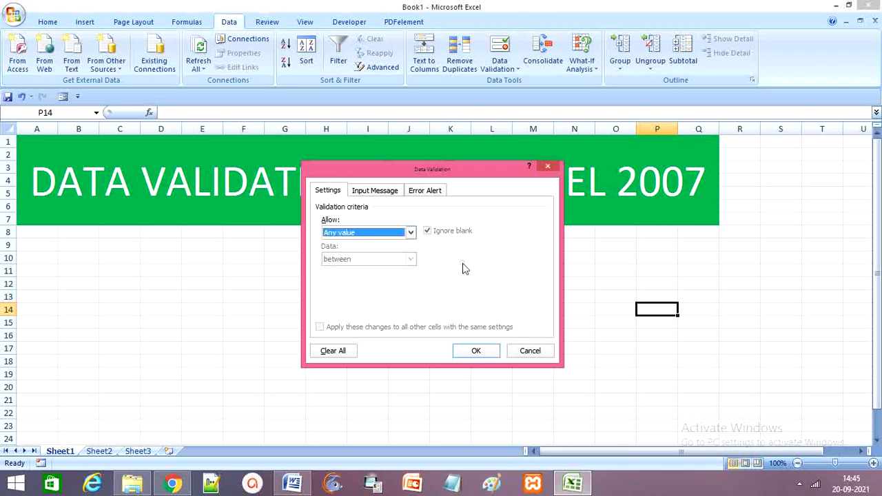
click(549, 167)
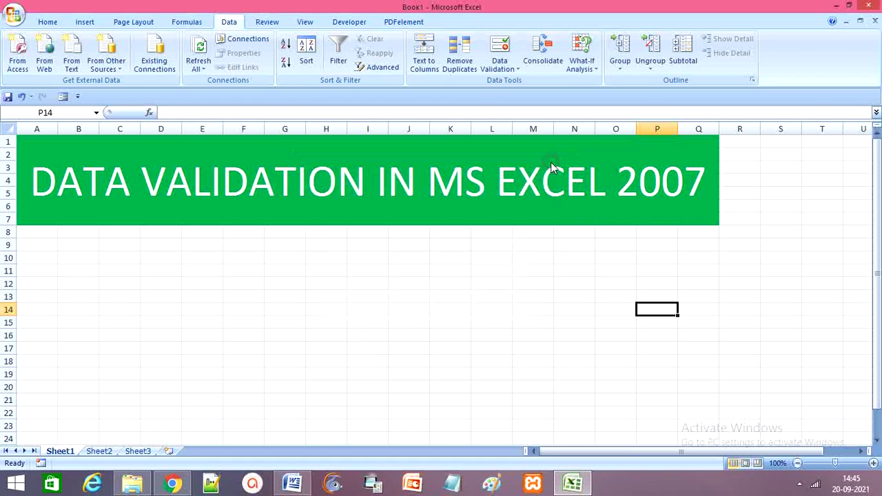
Enter the headers SR NO, NAME and DOB in A9:C9.
click(41, 248)
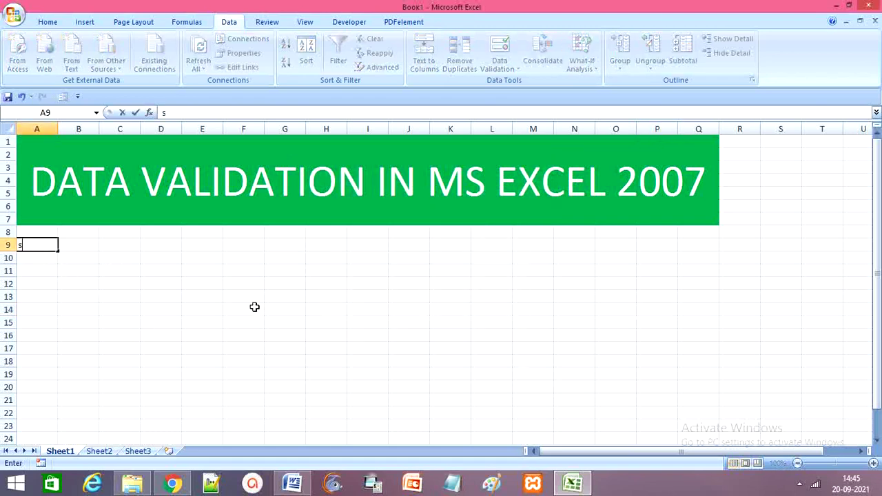
text(sR)
key(BackSpace)
key(BackSpace)
text(SR)
text( NOI)
key(BackSpace)
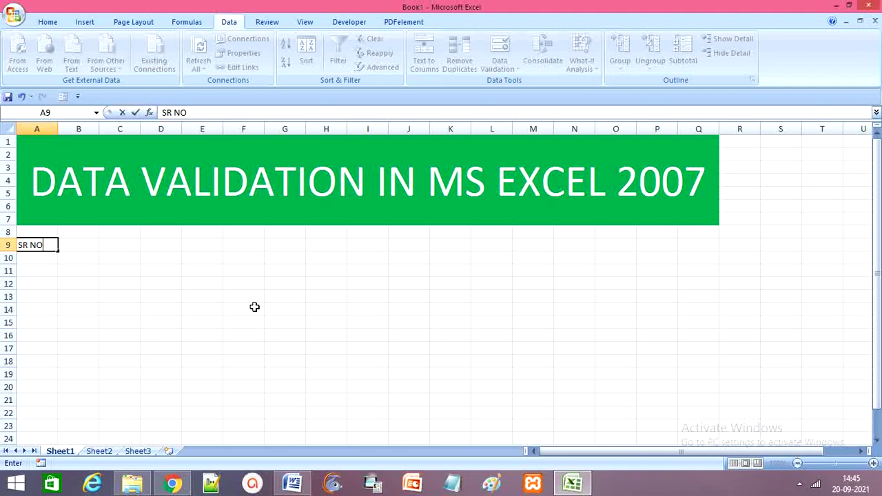
key(Tab)
text(NAME)
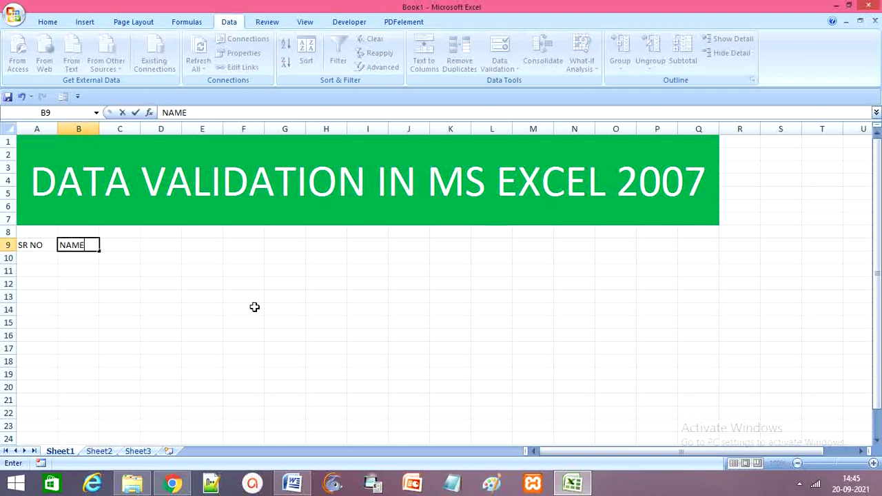
key(Tab)
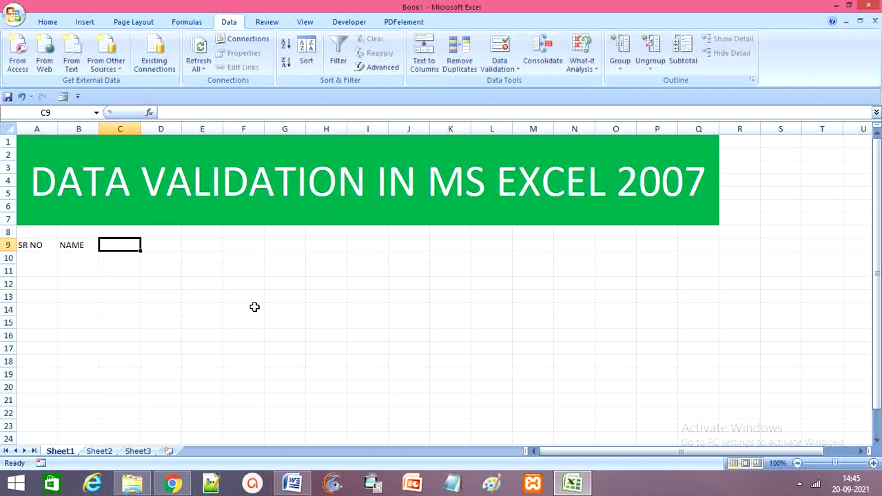
text(DO)
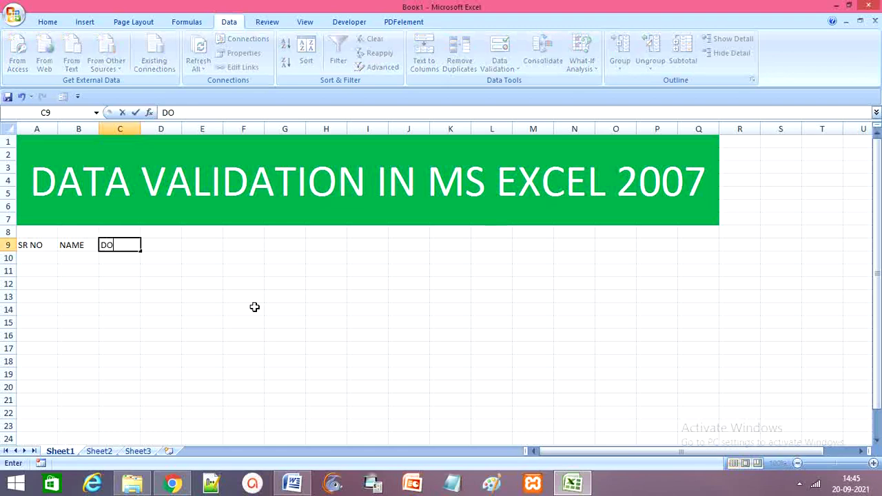
text(B)
key(Tab)
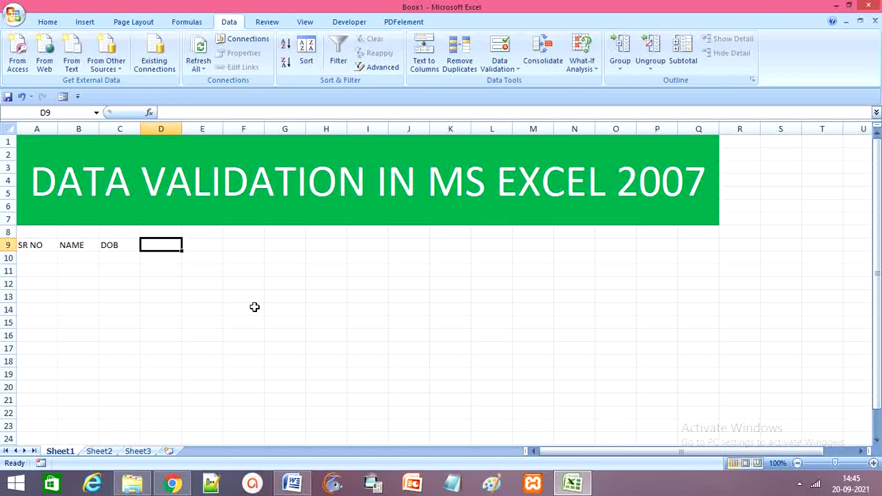
Add the headers AGE, GENDER, CITY and STATE in D9:G9.
text(AGE)
key(Tab)
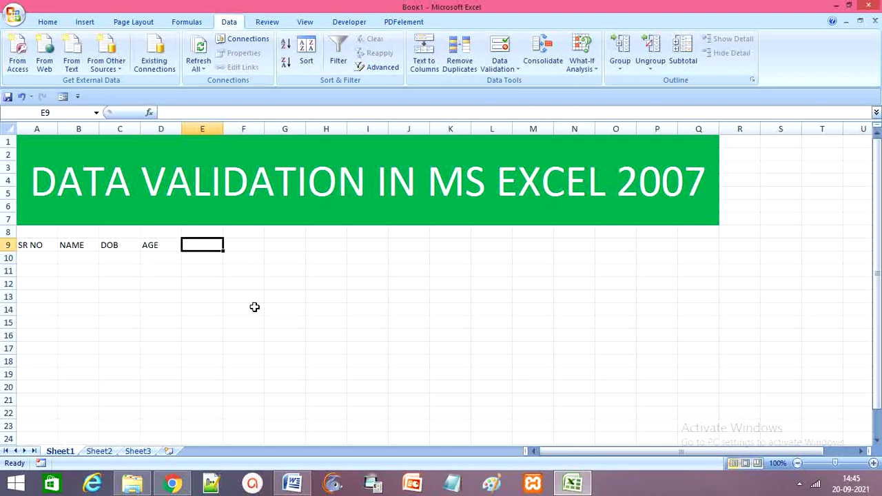
text(GEN)
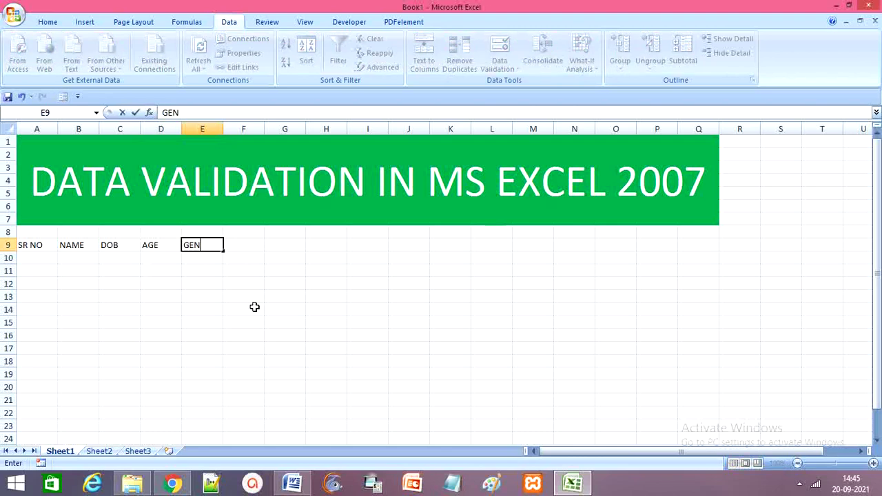
text(DER)
key(Tab)
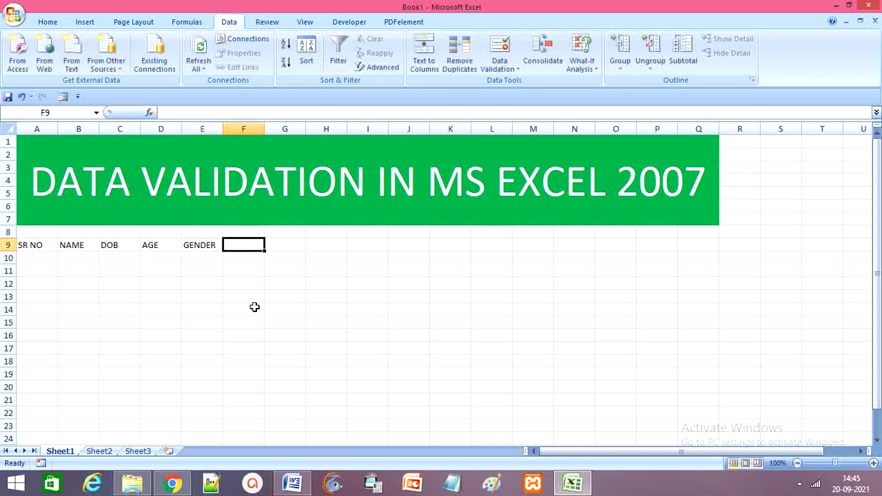
text(C)
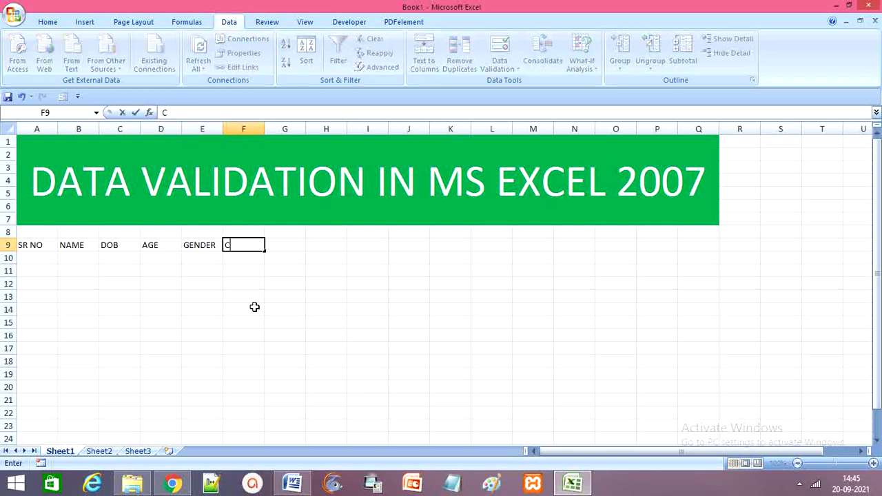
text(ITY)
key(Tab)
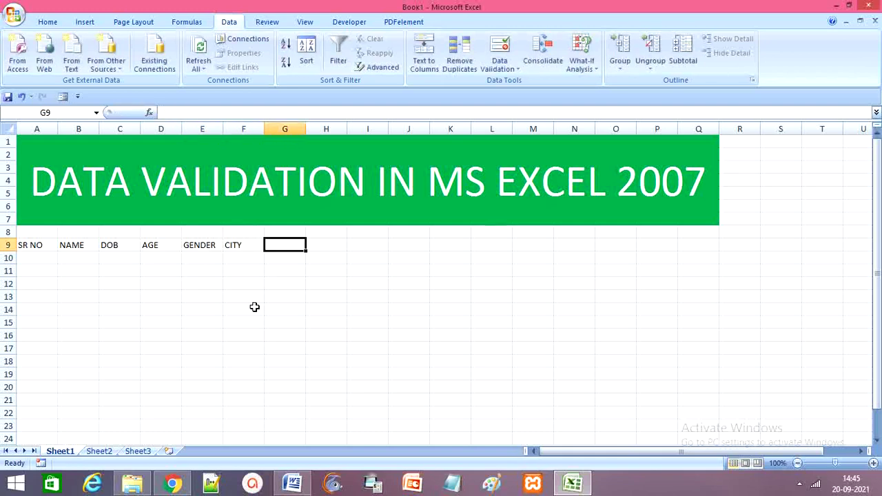
text(STATE)
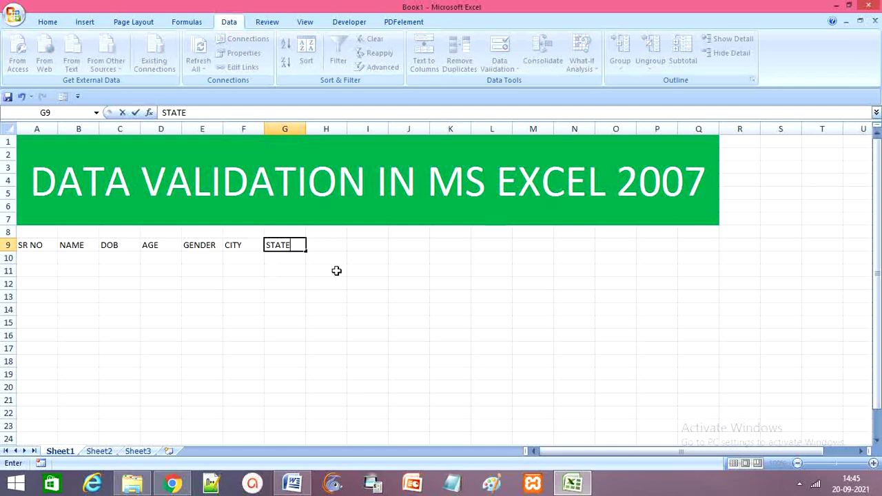
click(309, 284)
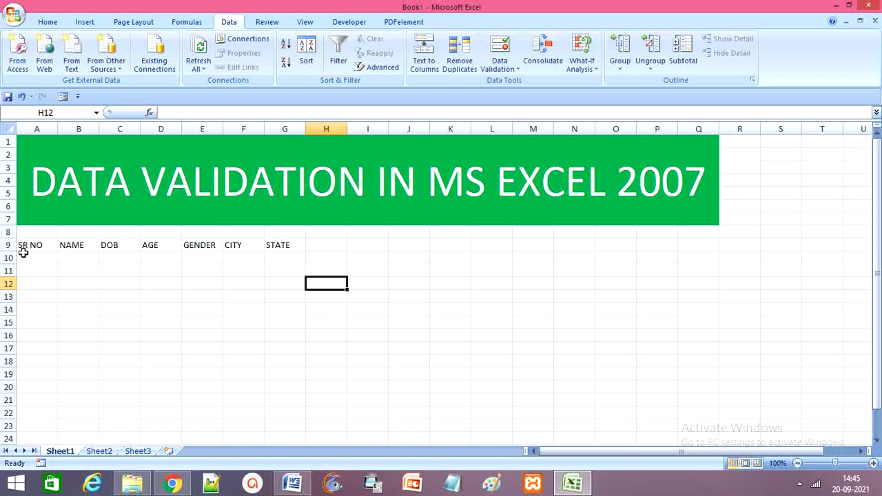
Fill serial numbers 1 to 11 down A10:A20, starting from 1 and 2.
click(24, 257)
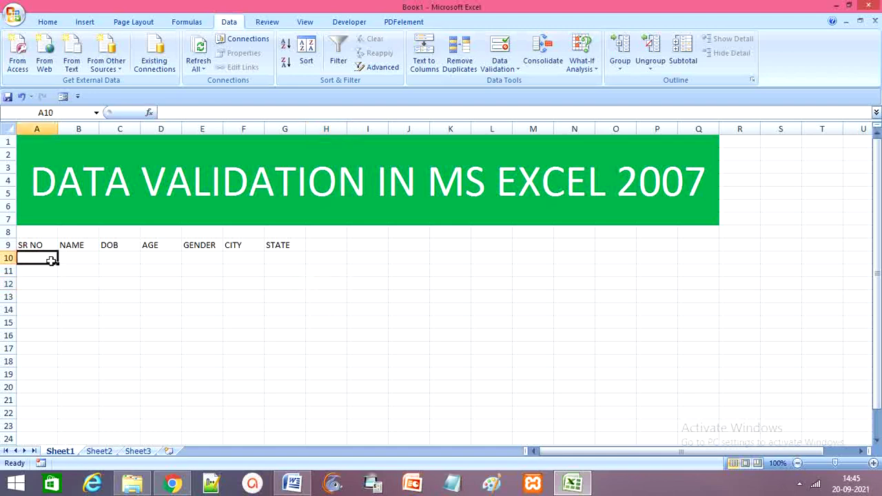
text(1)
click(42, 275)
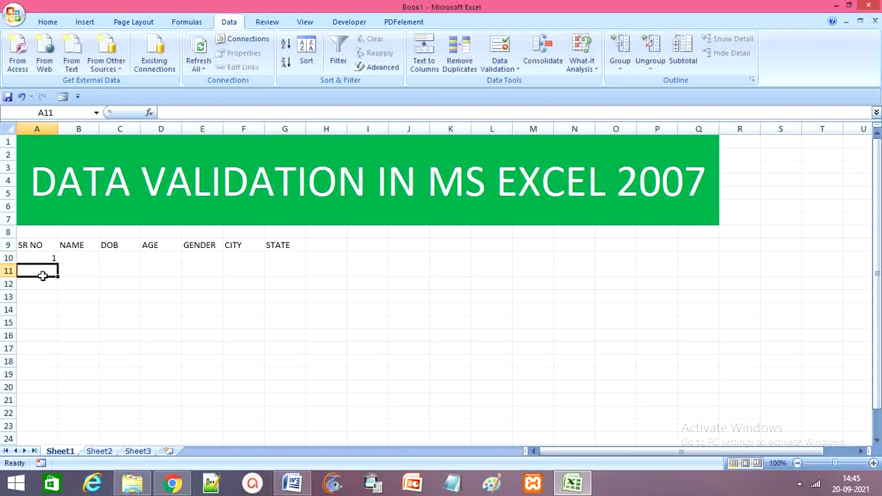
text(2)
click(95, 309)
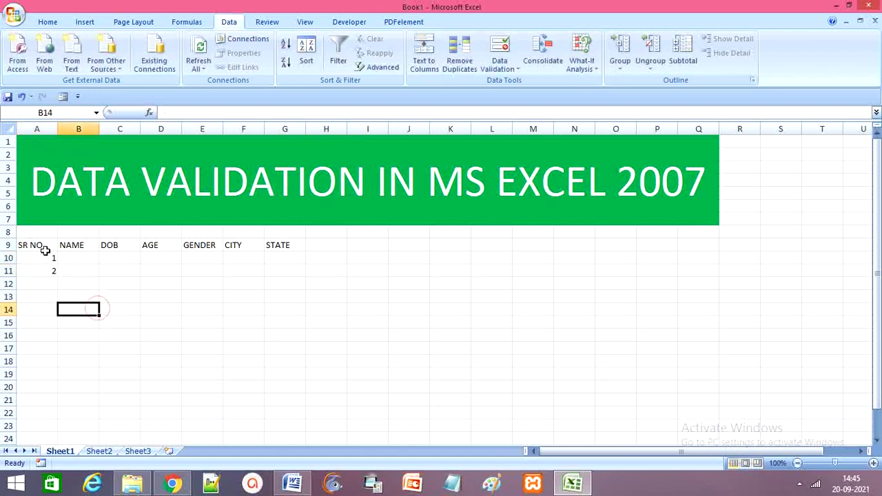
drag(39, 245, 54, 388)
click(92, 295)
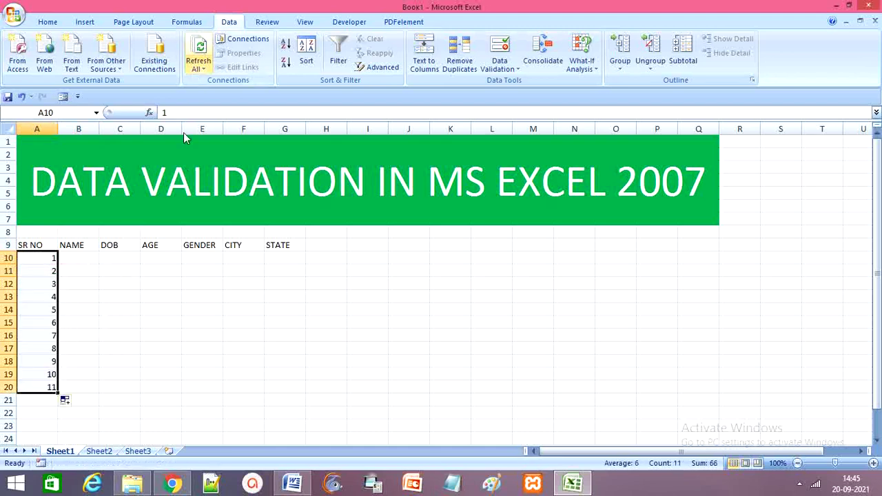
Enter the first six student names down B10:B15.
click(92, 258)
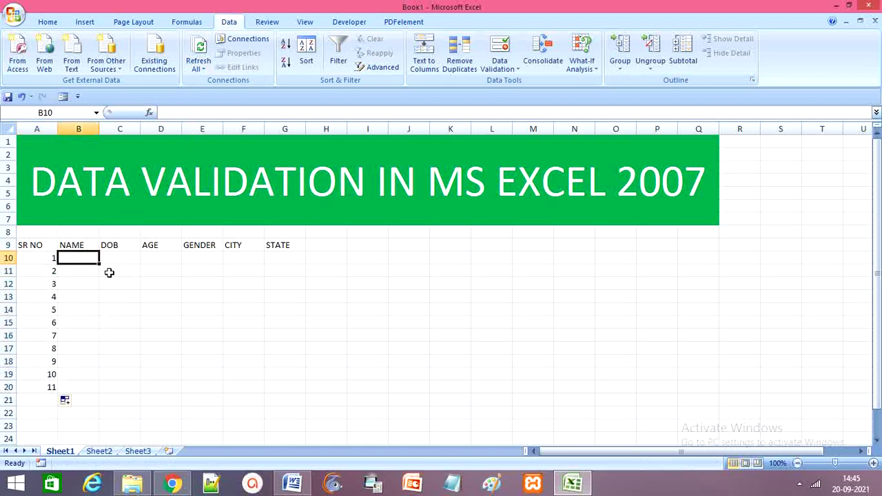
text(SUR)
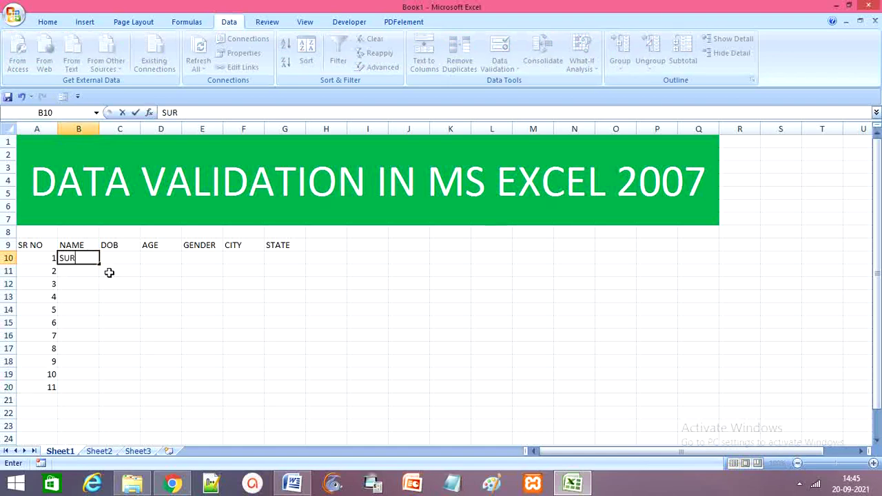
text(ESH)
key(Return)
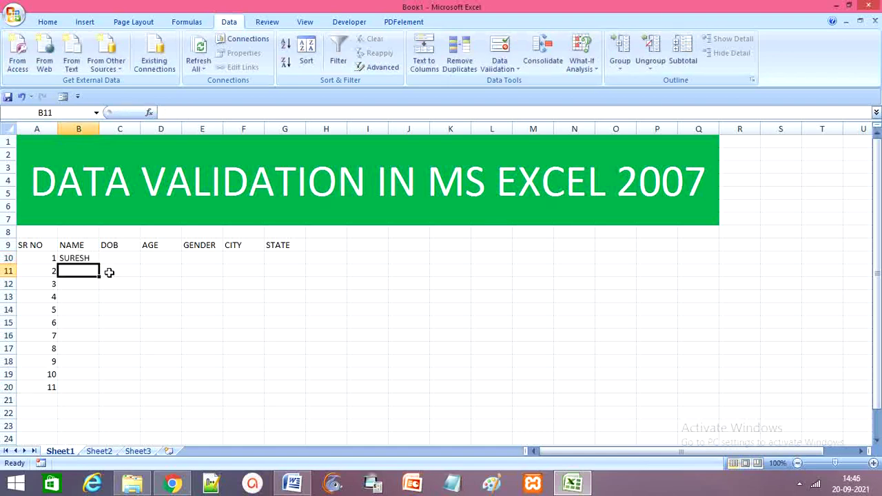
text(RAMESH)
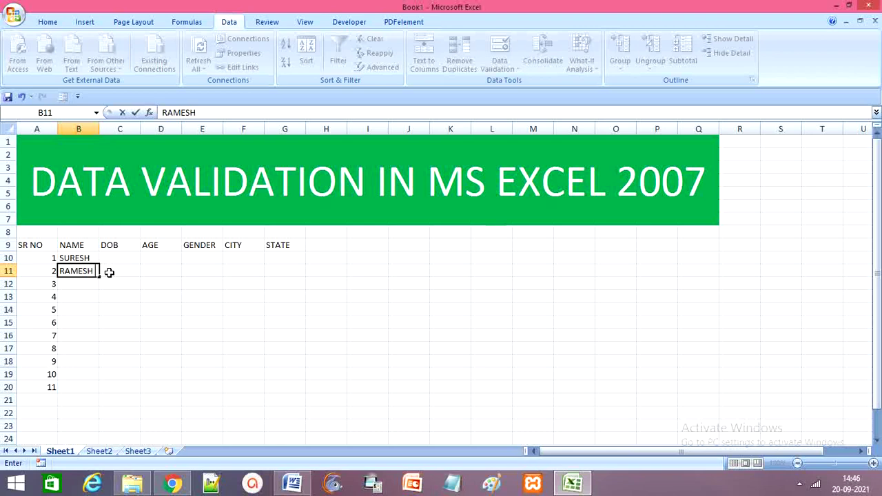
key(Return)
text(MA)
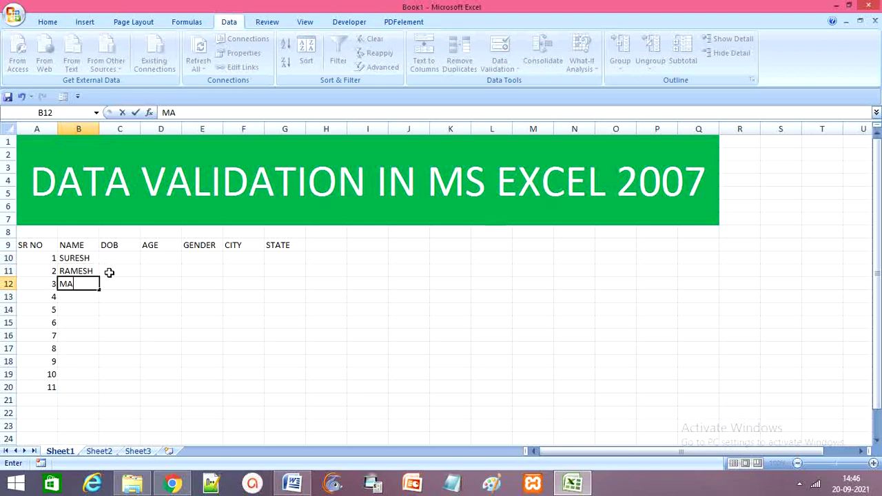
text(HESH)
key(Return)
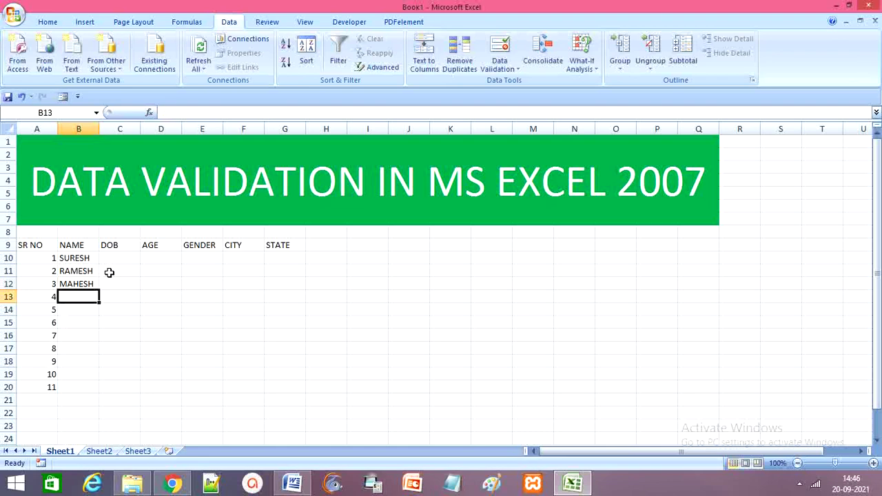
text(DI)
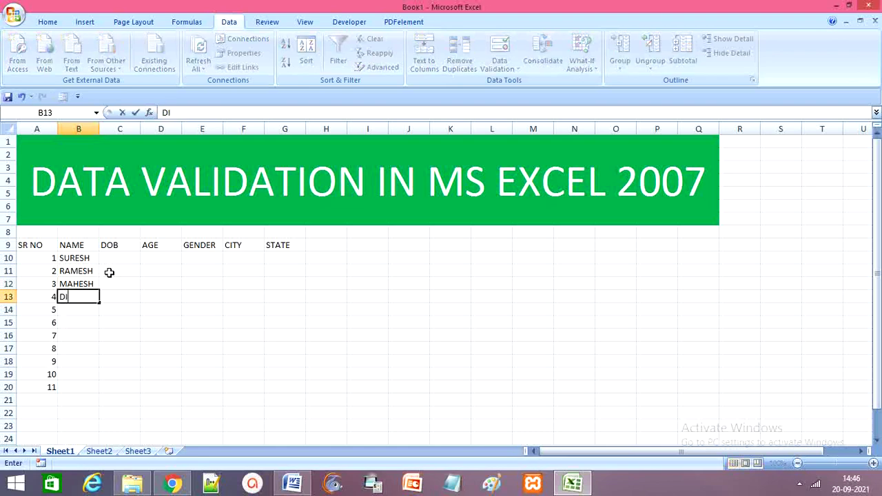
text(NESH)
key(Return)
text(R)
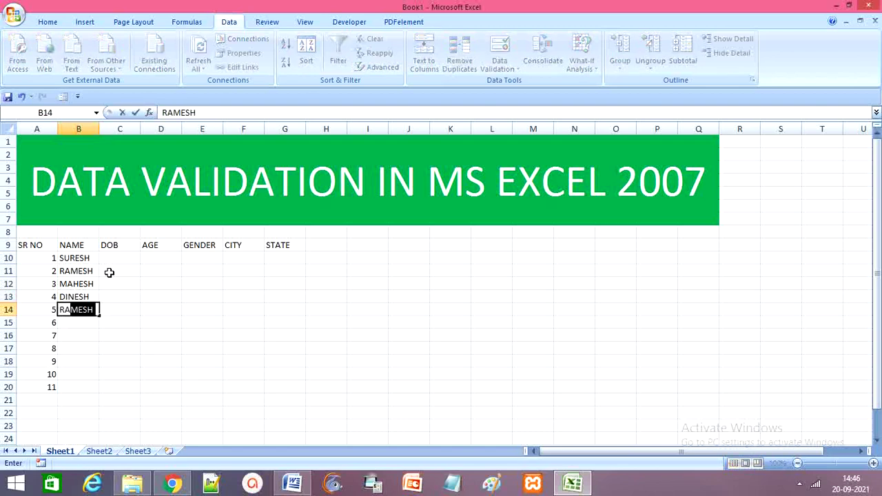
text(AVI)
key(Return)
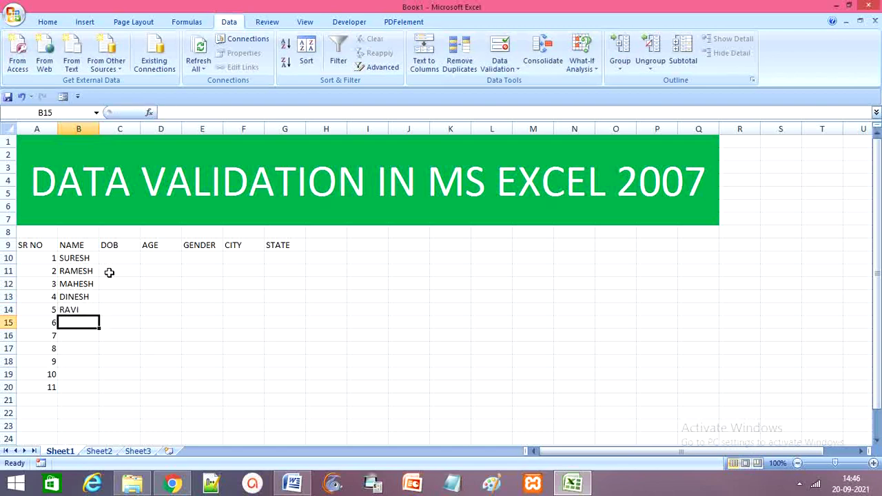
text(RAJU)
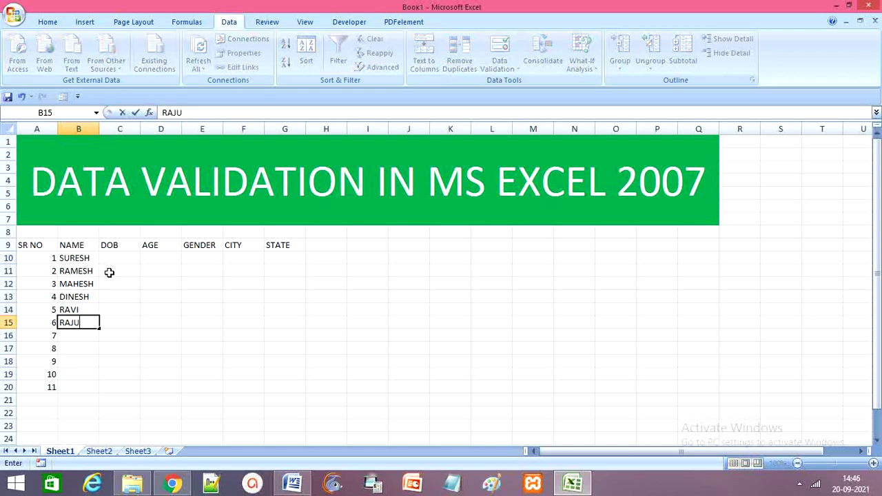
key(Return)
Enter the remaining five student names down B16:B20.
text(K)
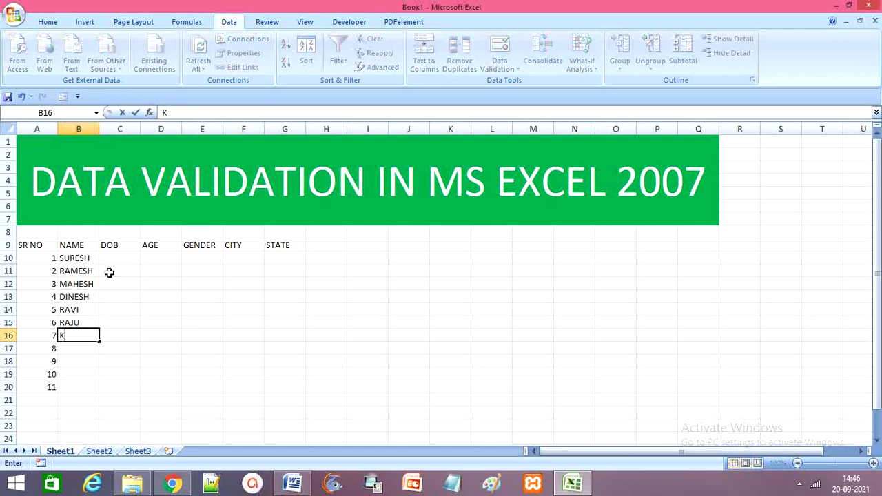
text(UMAR)
key(Return)
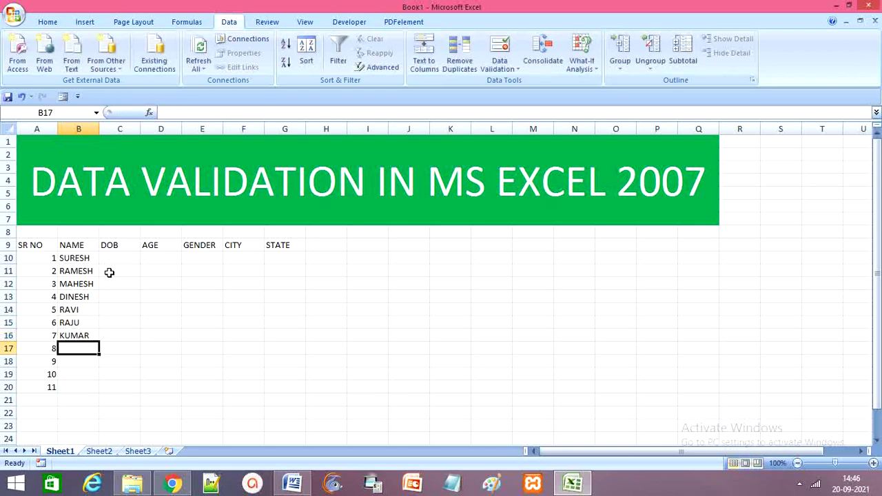
text(SUNIT)
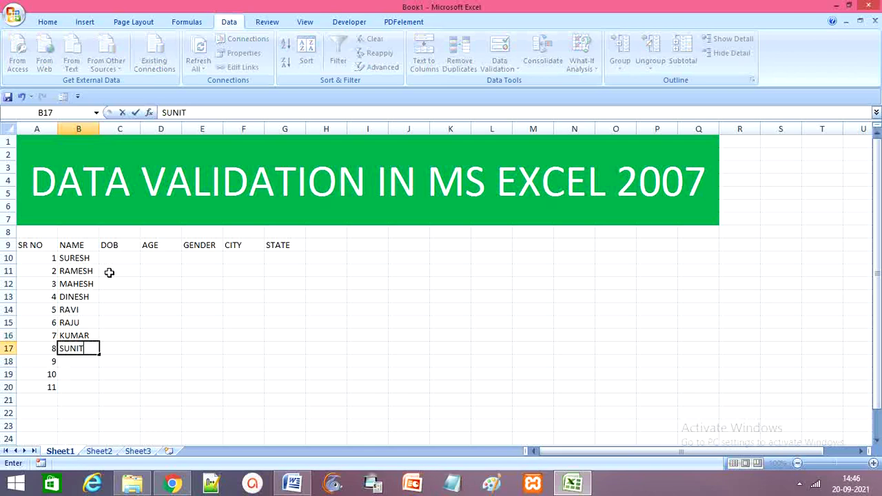
text(A)
key(Return)
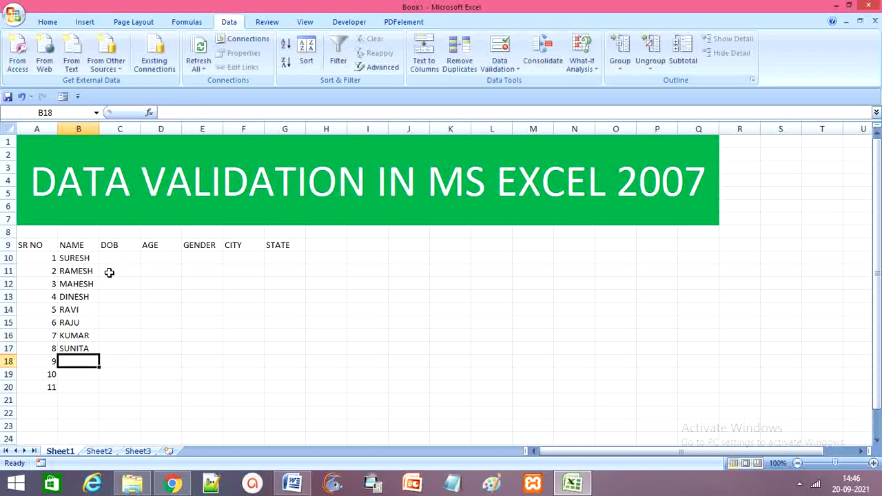
text(SURBH)
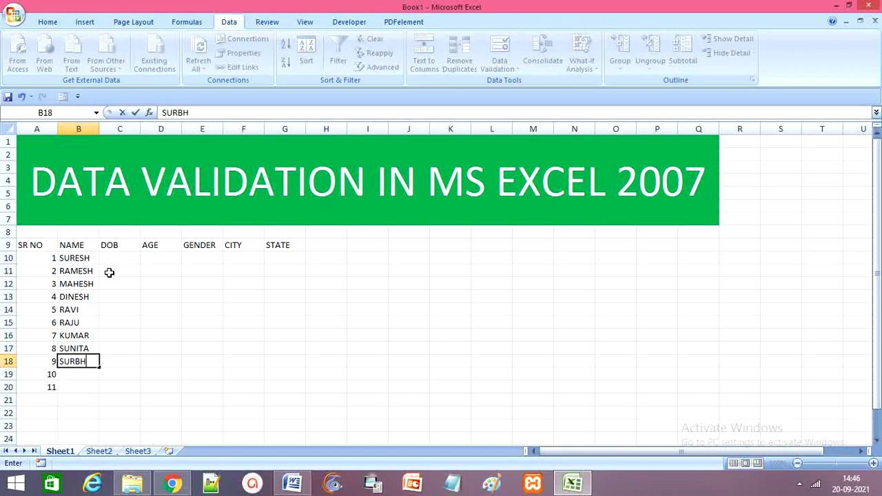
text(I)
key(Return)
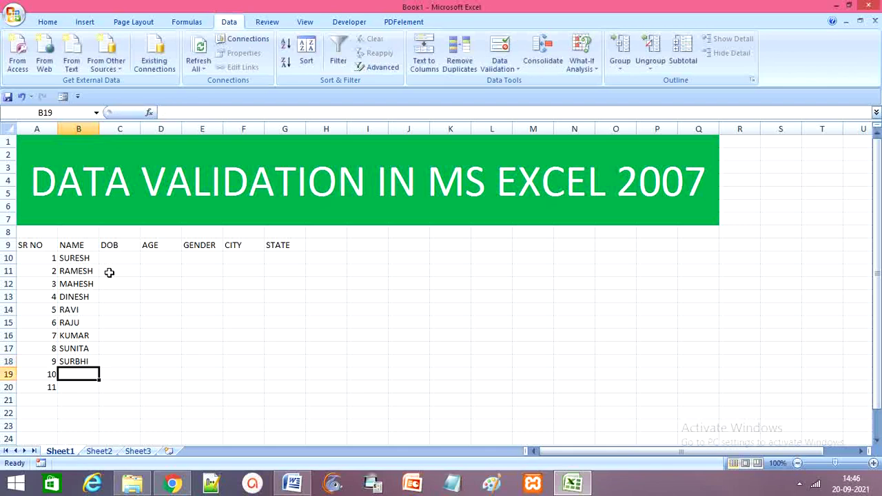
text(M)
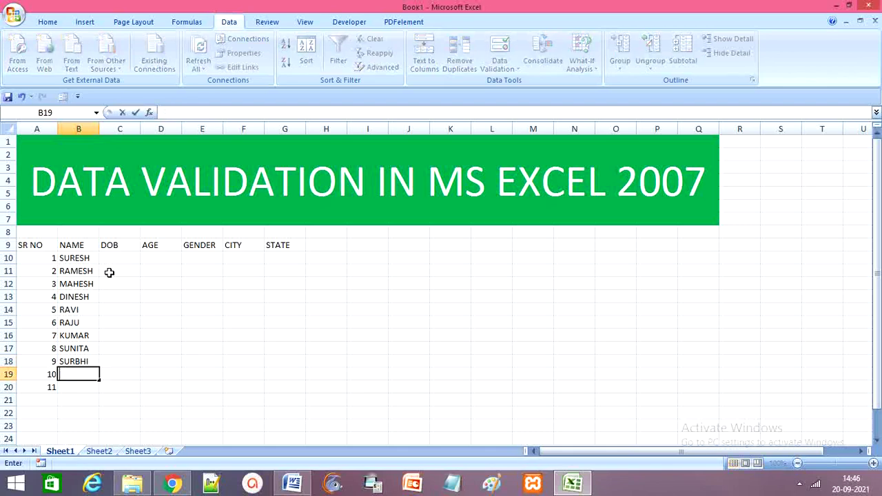
text(AMTA)
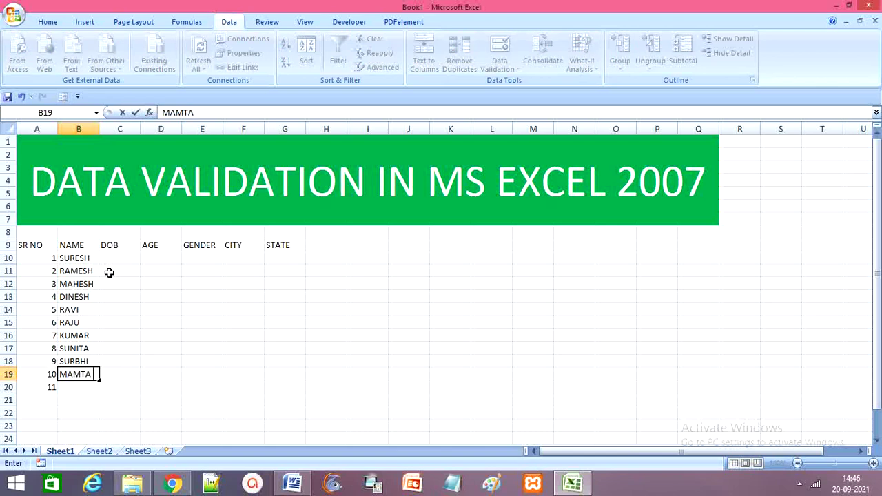
key(Return)
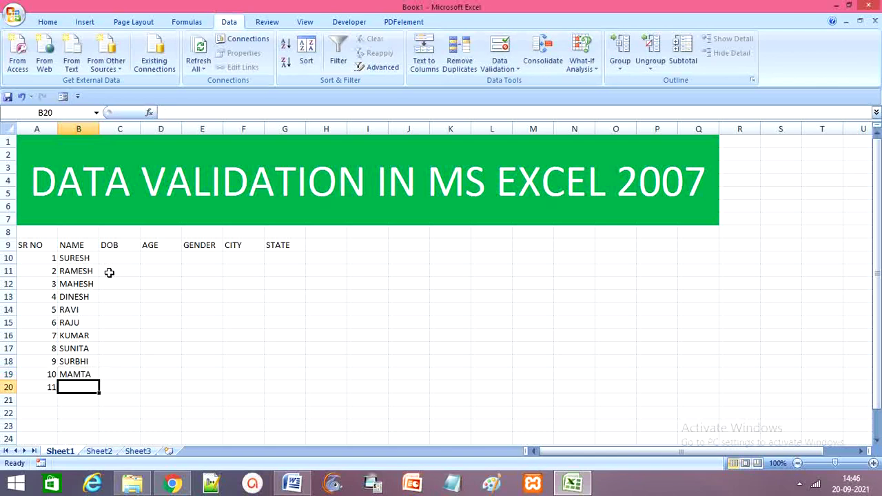
text(ARTI)
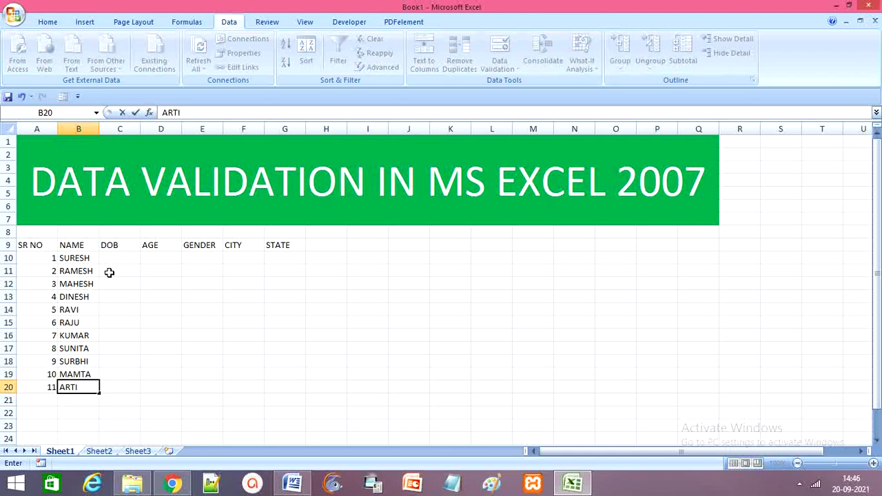
click(218, 298)
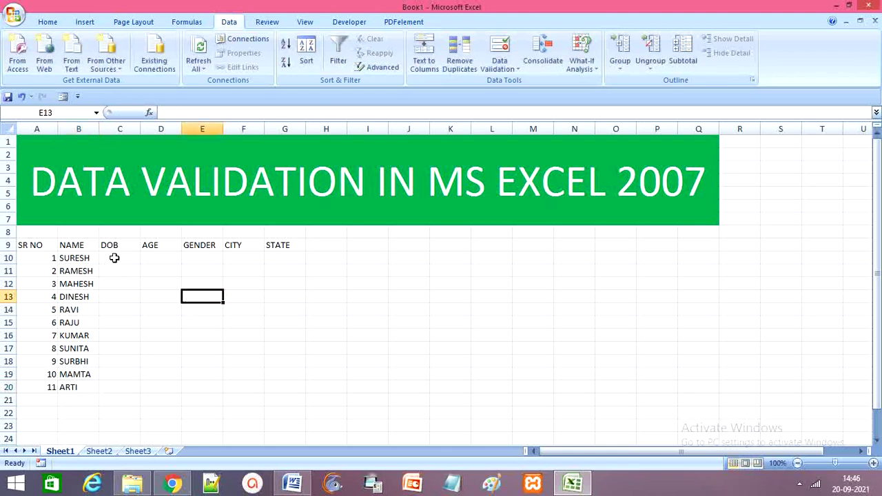
Try a trial age in D10, then clear it.
click(114, 257)
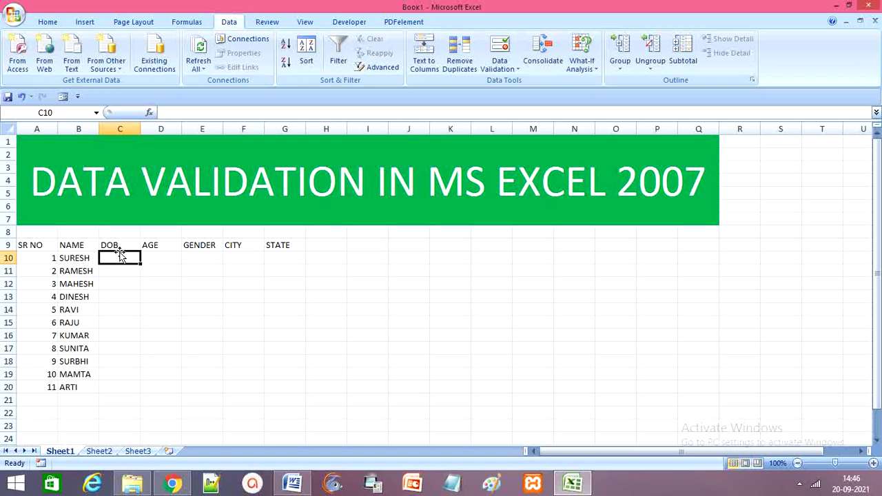
click(163, 257)
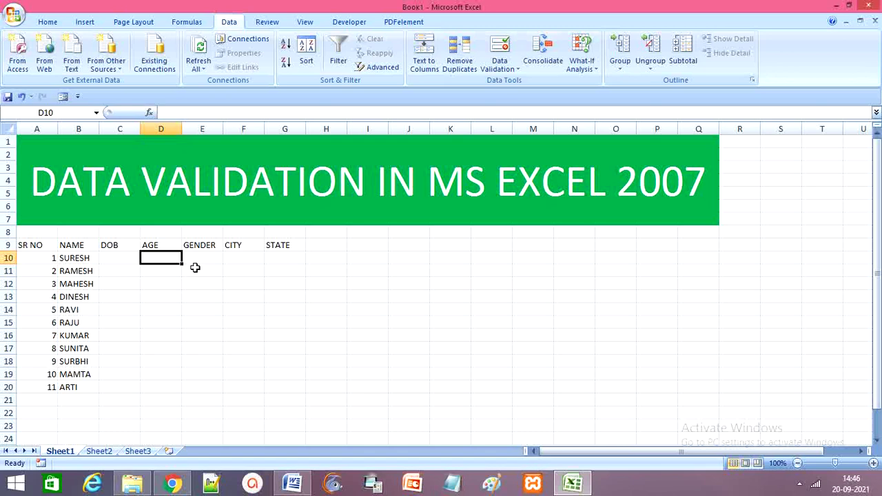
text(1)
text(0)
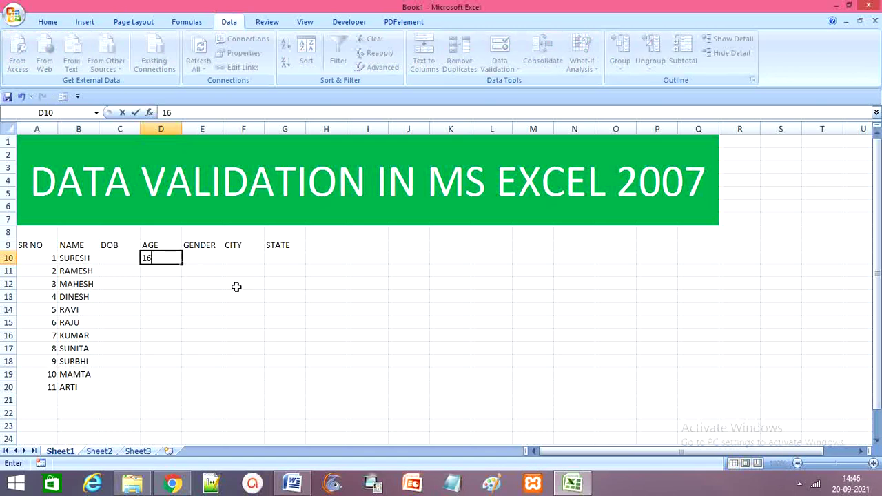
key(BackSpace)
text(5)
key(BackSpace)
click(539, 273)
click(170, 257)
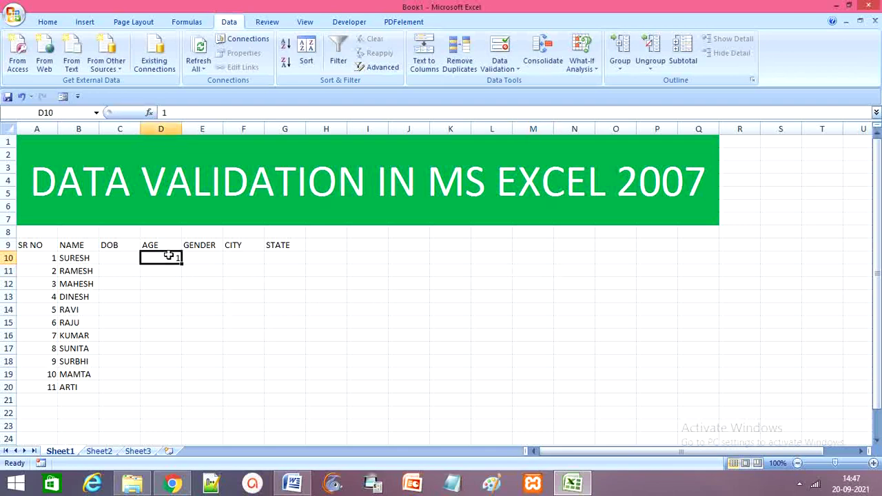
key(Delete)
Enter the age limits 18 and 60 in L11:L12 and select them.
click(439, 260)
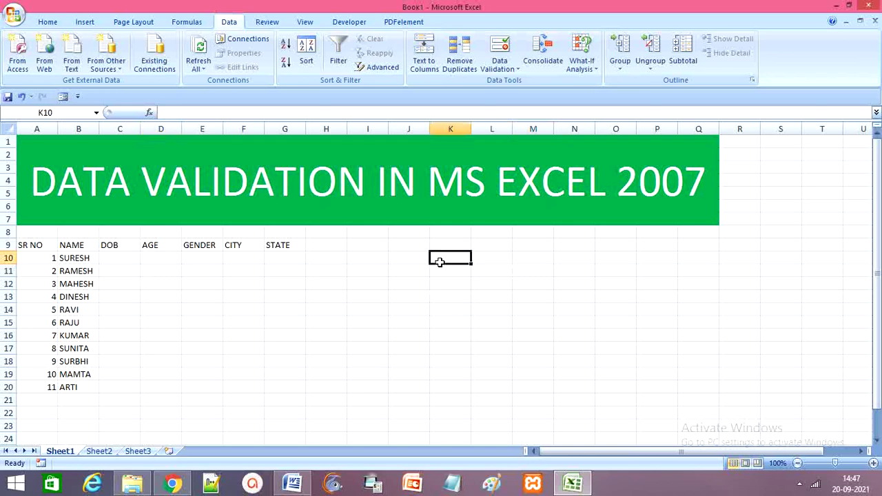
click(479, 270)
text(1)
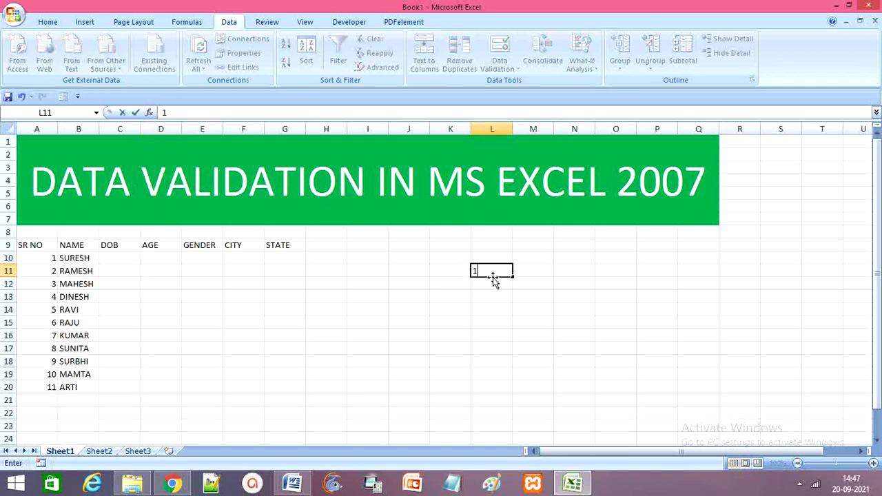
text(8)
key(Return)
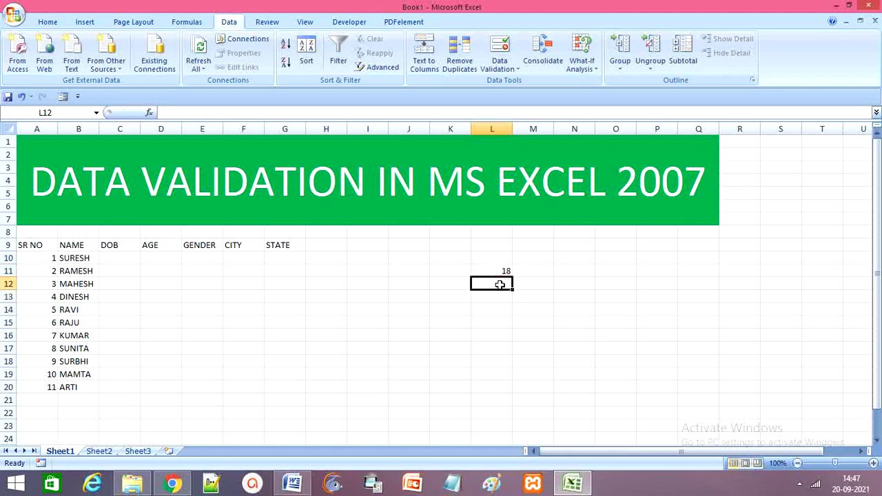
text(60)
click(563, 352)
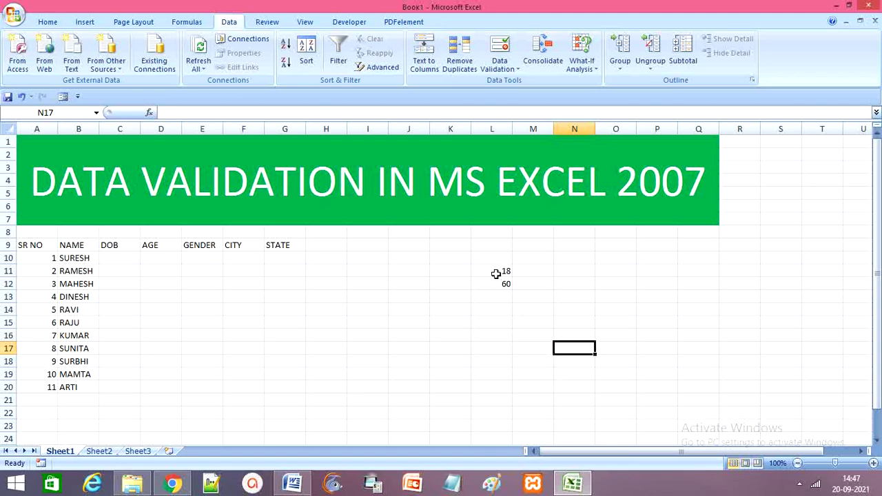
drag(496, 275, 500, 284)
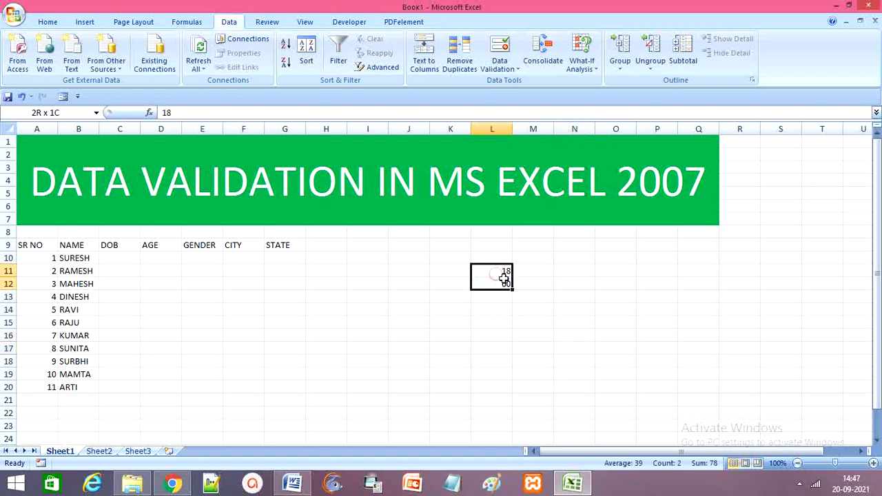
click(532, 309)
click(499, 296)
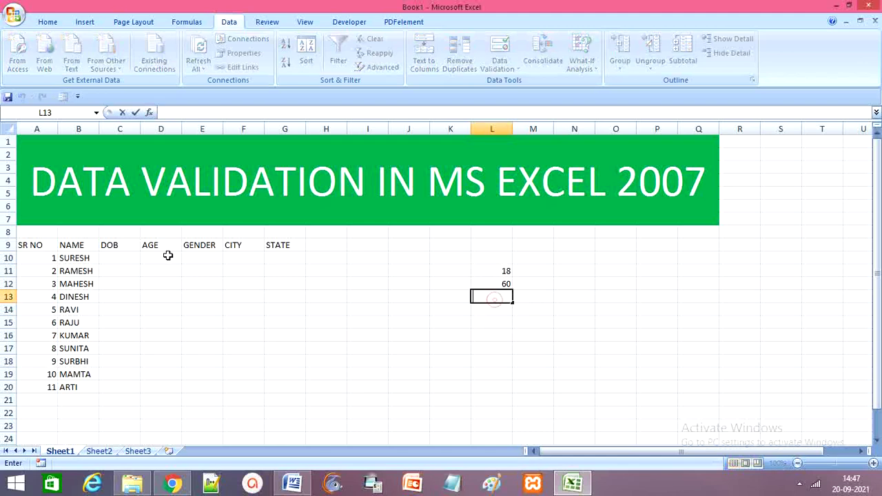
Test ages 17 and 62 in D10, then clear the cell.
click(146, 257)
text(17)
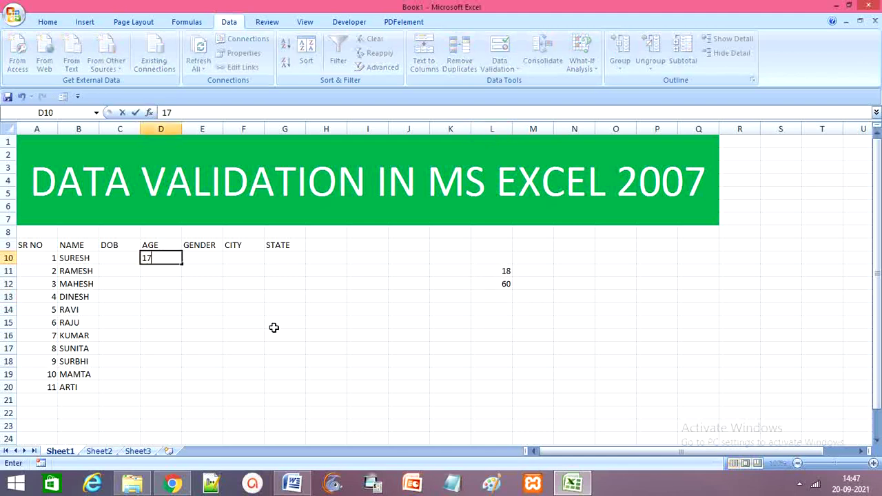
click(274, 325)
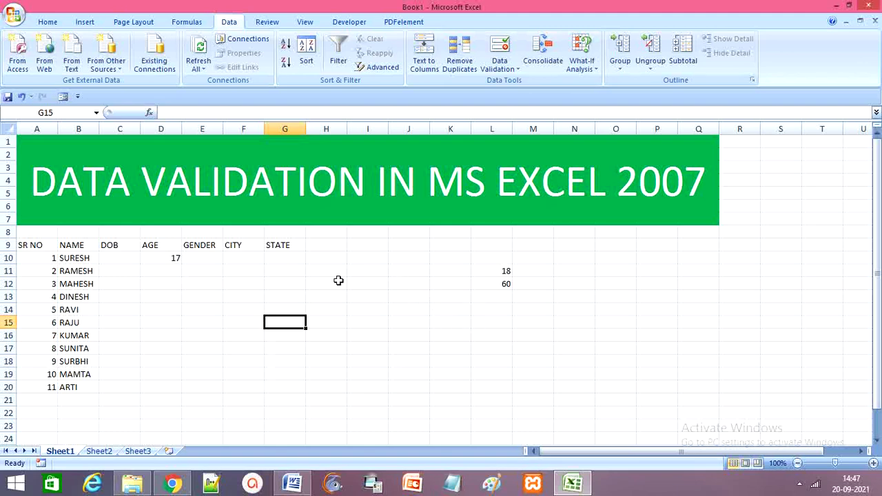
click(170, 259)
text(6)
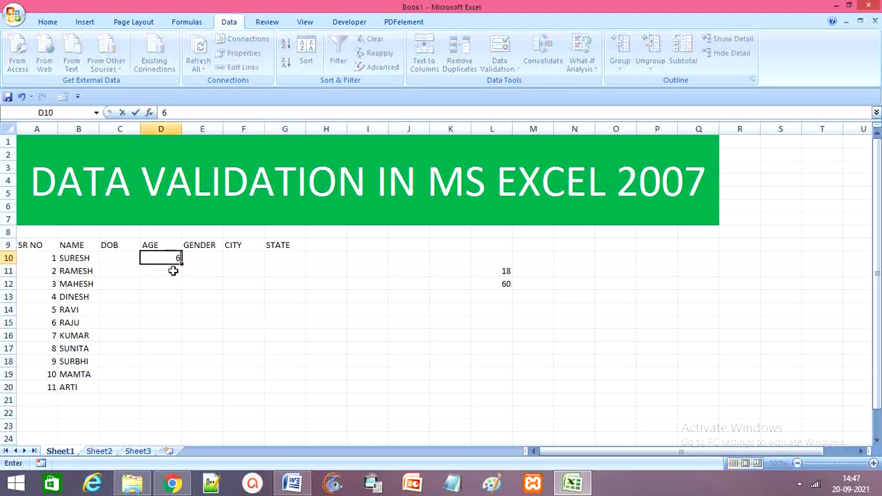
text(2)
click(296, 333)
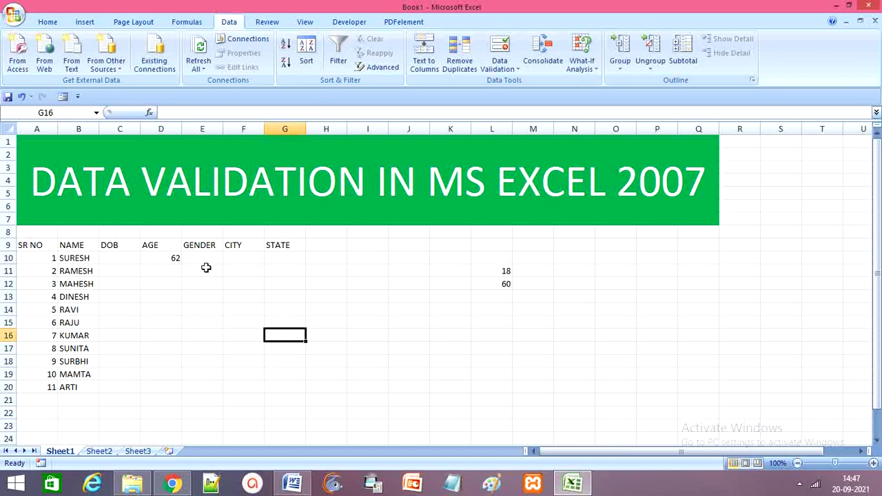
click(172, 260)
key(Delete)
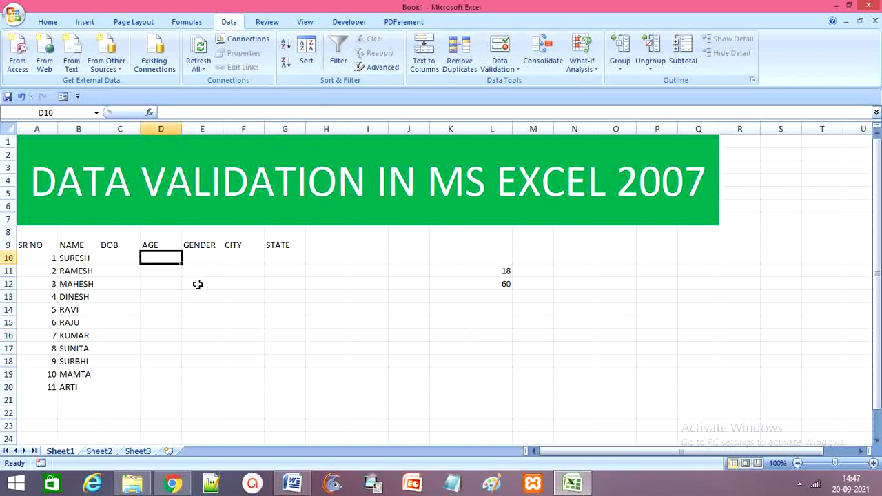
Delete the 18 and 60 values from L11:L12.
click(506, 269)
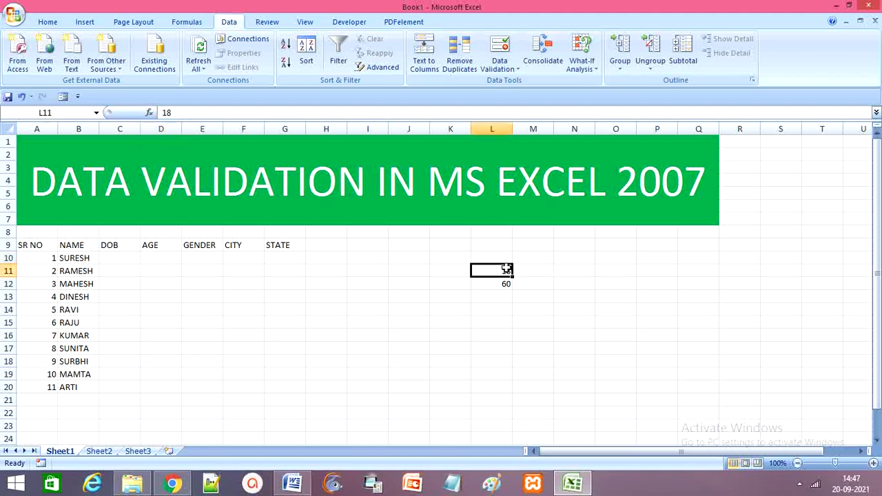
drag(506, 270, 507, 285)
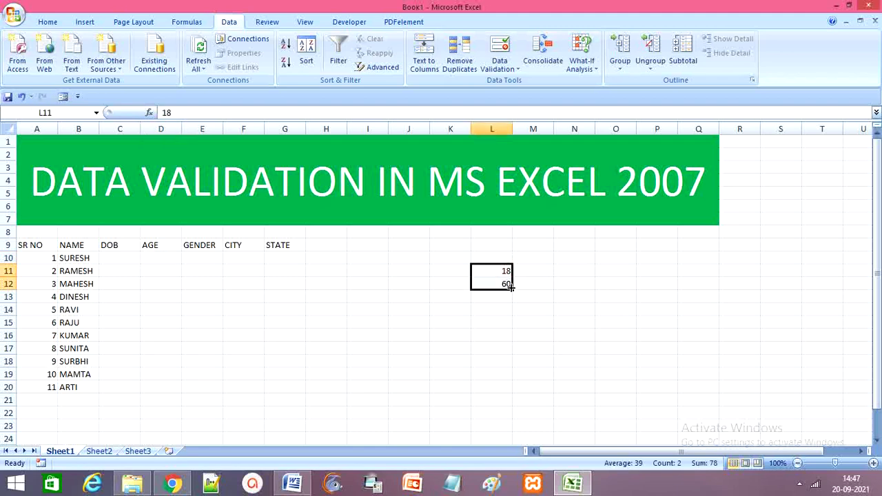
key(Delete)
click(488, 327)
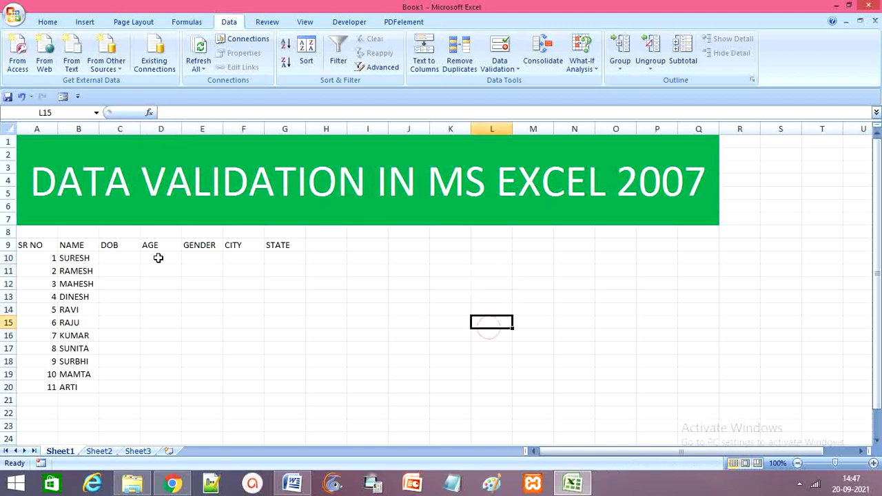
click(155, 259)
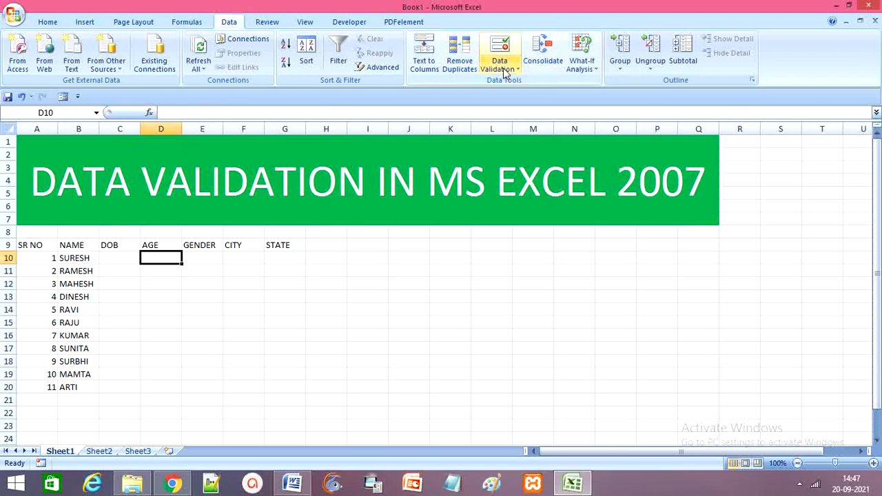
Restrict D10 to whole numbers with minimum 18 and maximum 60.
click(505, 72)
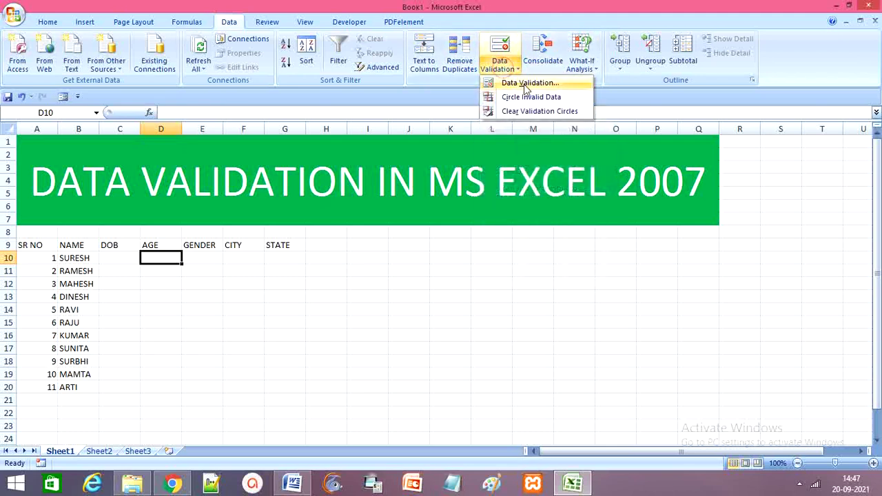
click(528, 83)
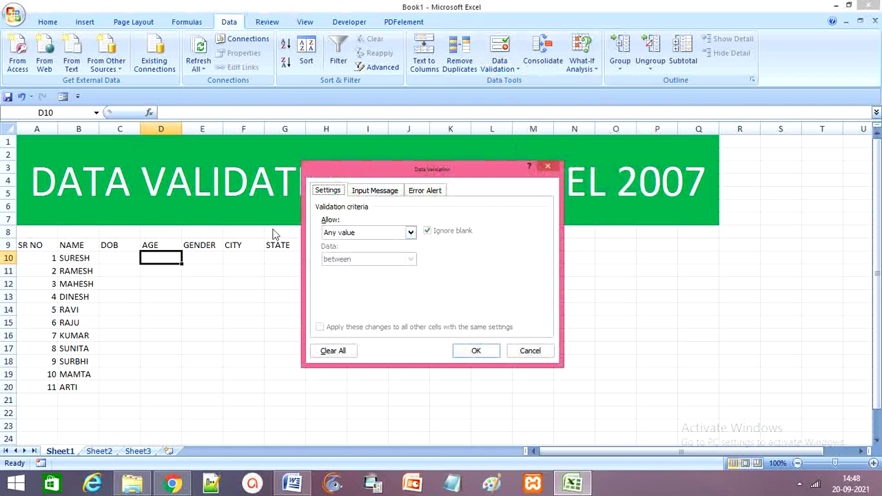
click(412, 233)
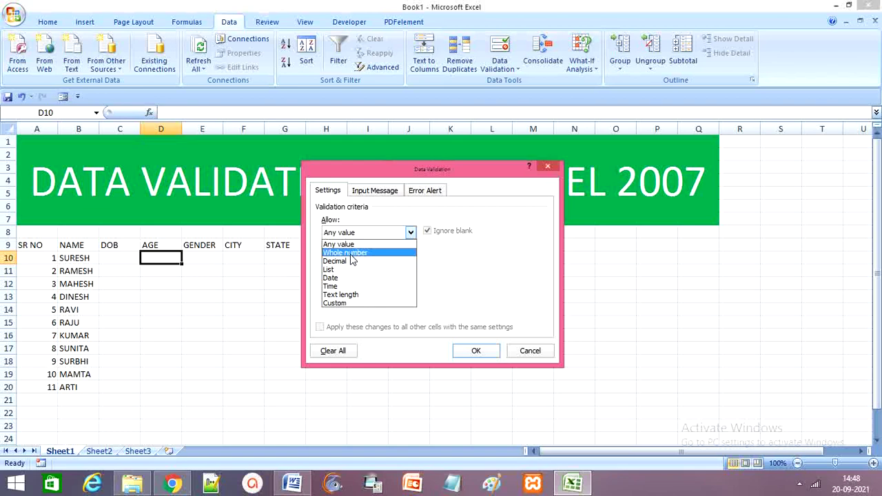
click(352, 254)
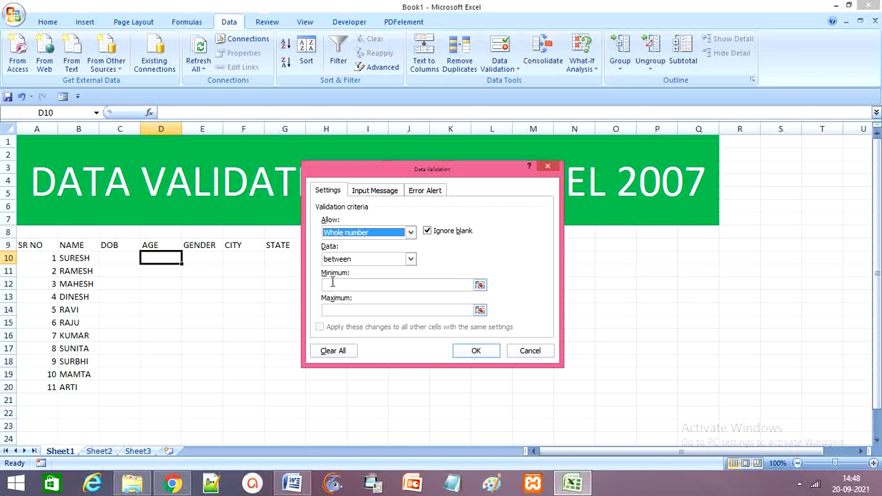
click(332, 285)
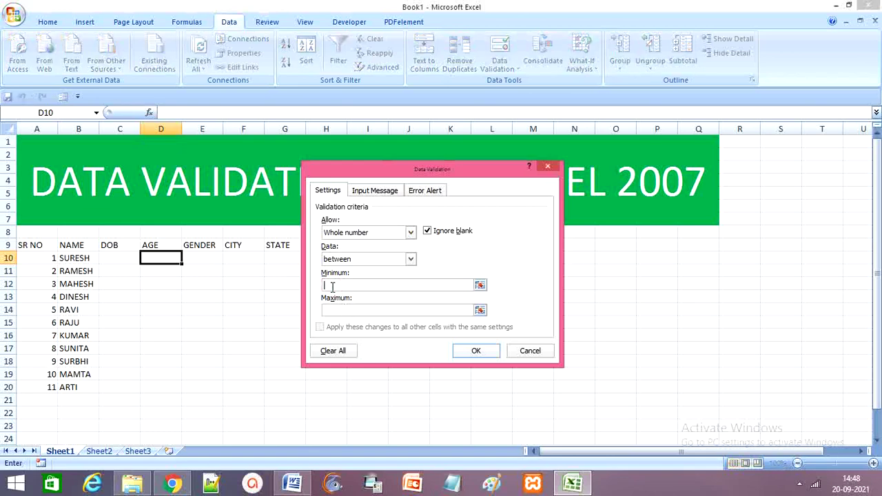
text(18)
click(334, 308)
text(60)
click(367, 192)
click(364, 252)
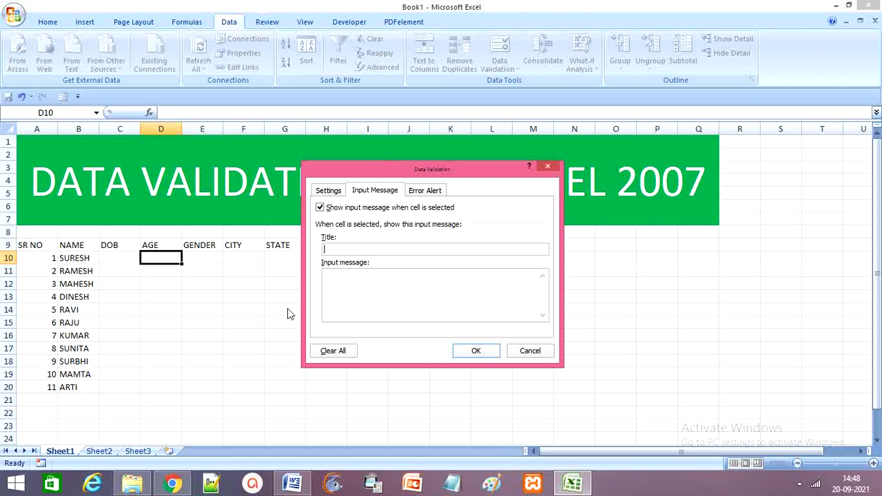
Enter input message title 'PLESE PUR BETWEEN 18 TO 60' and text 'ENTER YOUR AGE BETWEEN 18 TO 60'.
text(PLESE )
text(PUR )
text(BE)
text(TWEEN )
text(18)
text( TO )
text(60)
click(361, 295)
text(EN)
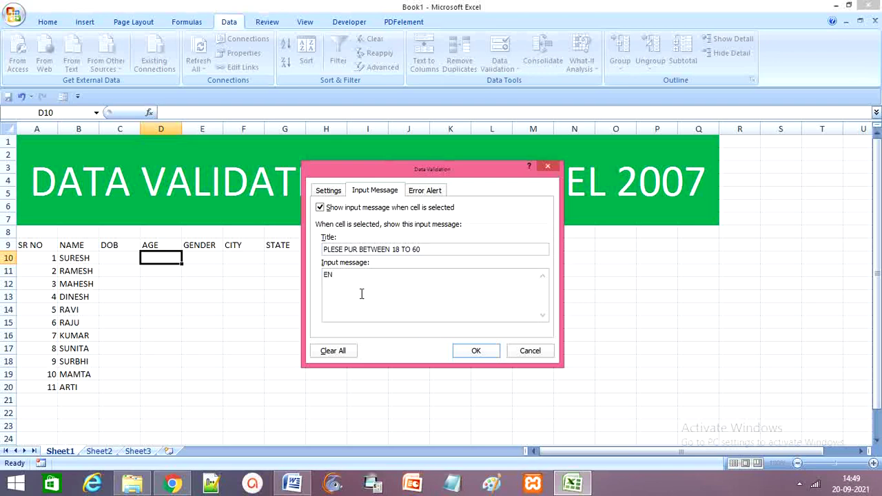
text(TER )
text(YOUR )
text(AGE )
text(1)
key(BackSpace)
text(BE)
text(TWE)
key(BackSpace)
text(WEE)
text(N 1)
text(8 T)
text(O)
text( 60)
Set a Stop error alert with title and message 'PLESE CHECK YOUR AGE', then apply it.
click(426, 193)
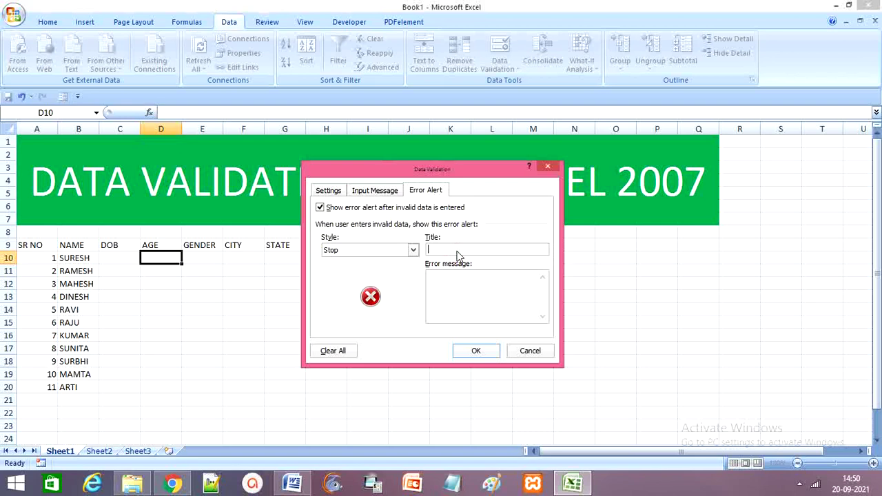
text(PLESE CHECK YOUR AGE)
drag(510, 250, 421, 250)
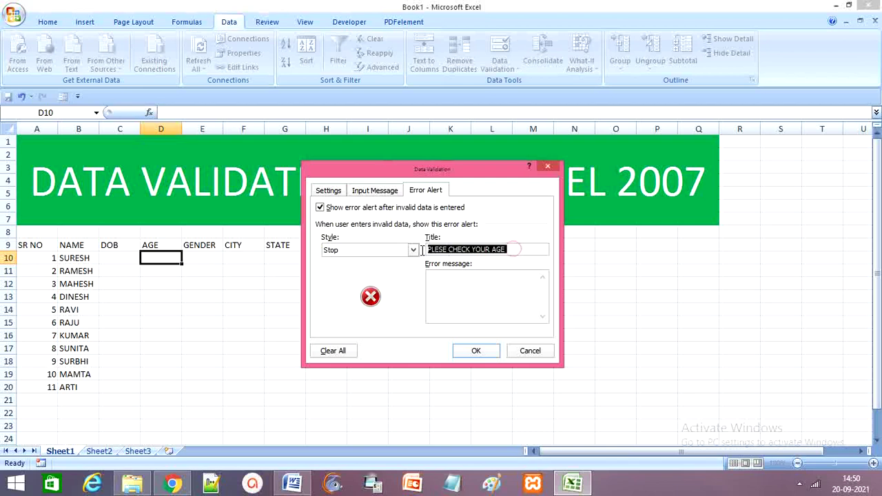
click(448, 294)
text(PLESE CHECK YOUR AGE)
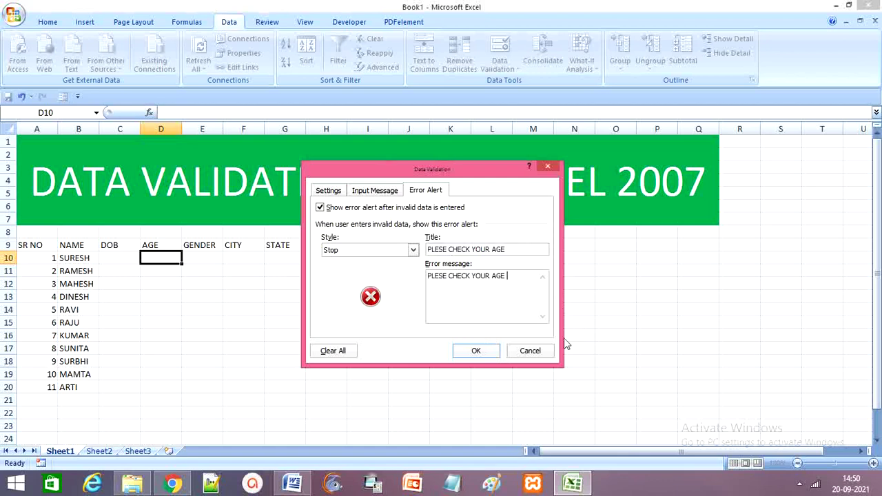
click(477, 352)
click(480, 336)
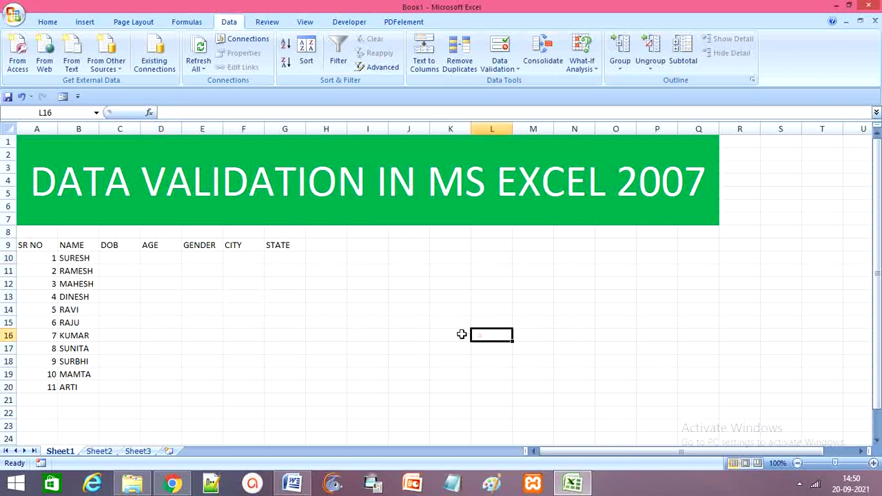
Copy D10's age validation down the AGE column to D20.
click(155, 257)
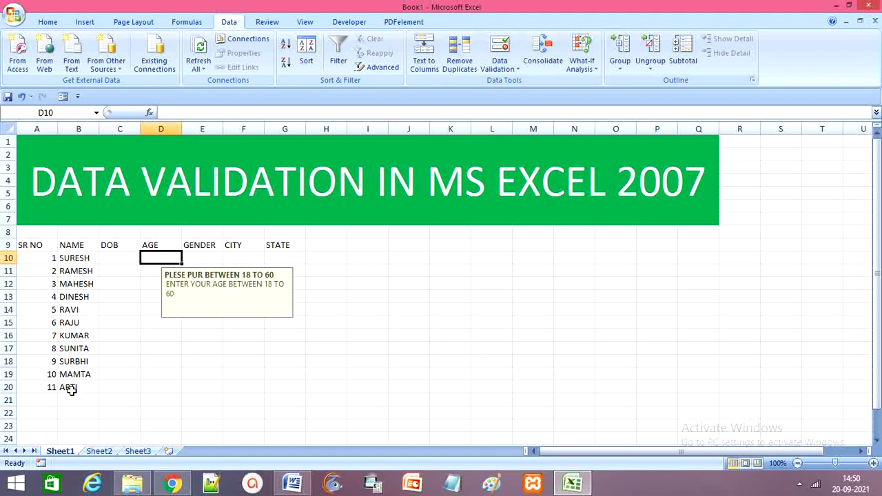
click(232, 359)
click(157, 260)
drag(184, 264, 182, 390)
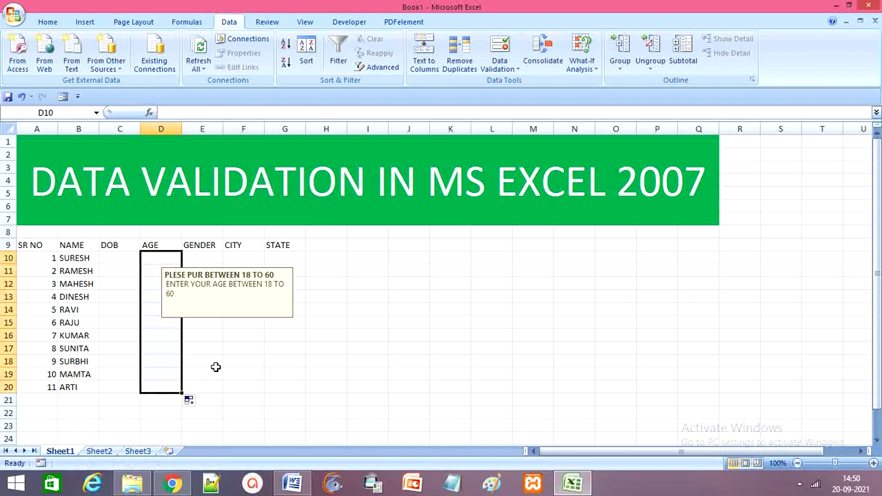
click(237, 349)
Test the rule with a rejected 17, then enter 18 in D10.
click(169, 255)
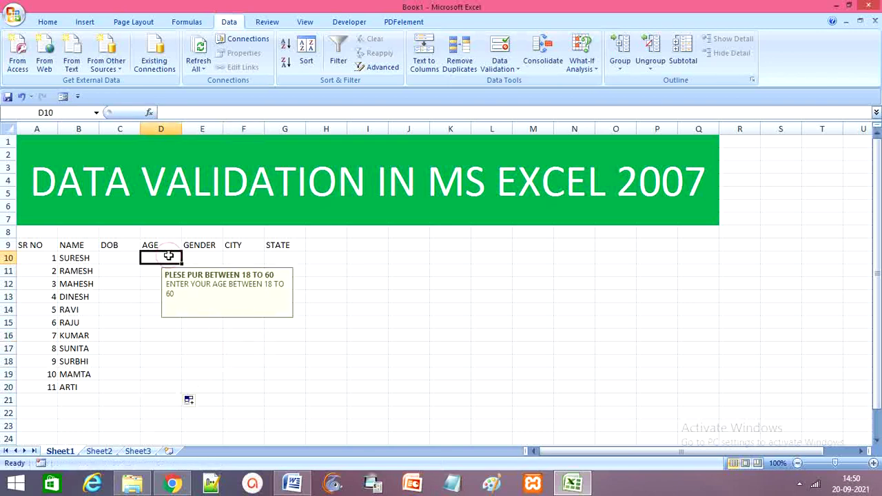
text(17)
key(Return)
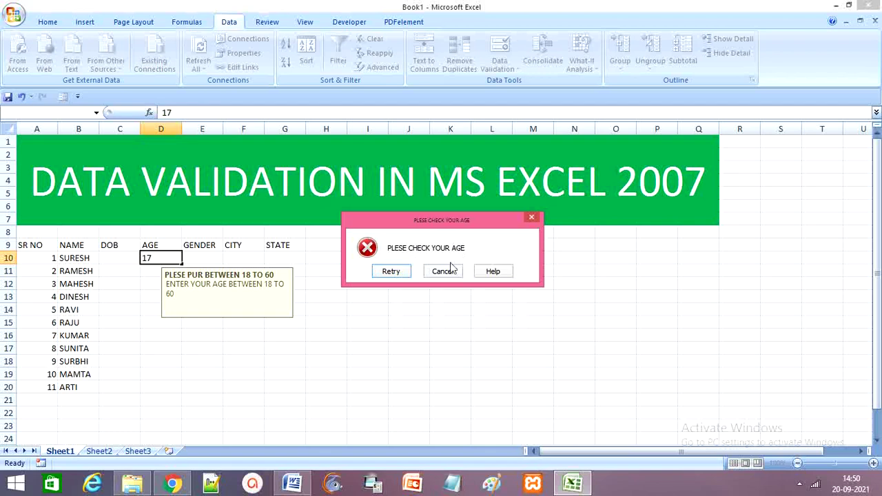
click(398, 272)
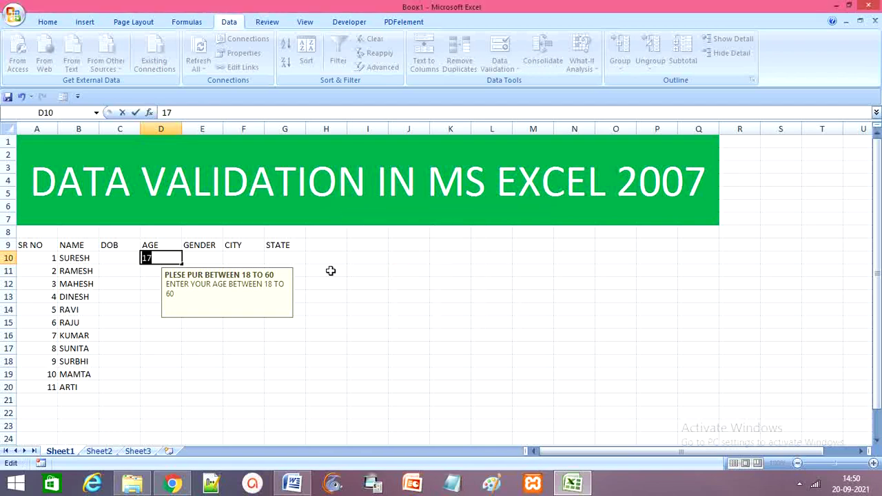
key(BackSpace)
text(18)
click(408, 337)
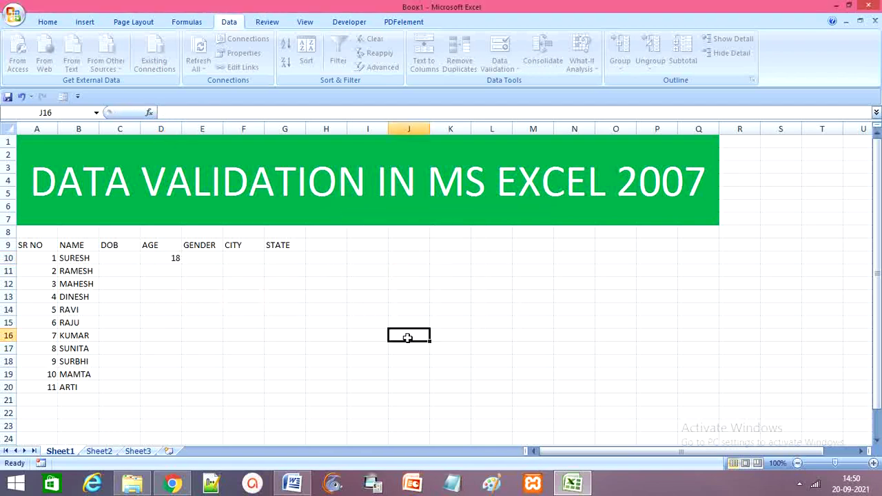
Enter ages 60 and 45 in D11 and D12.
click(169, 271)
text(60)
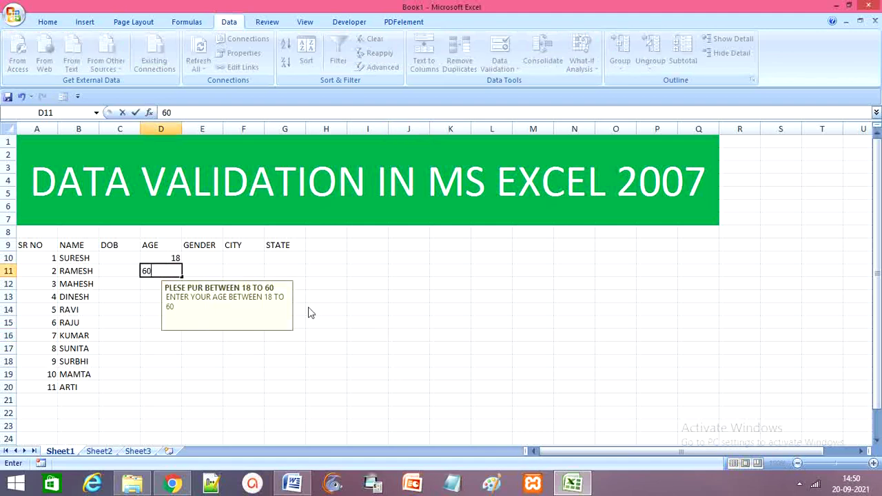
click(436, 347)
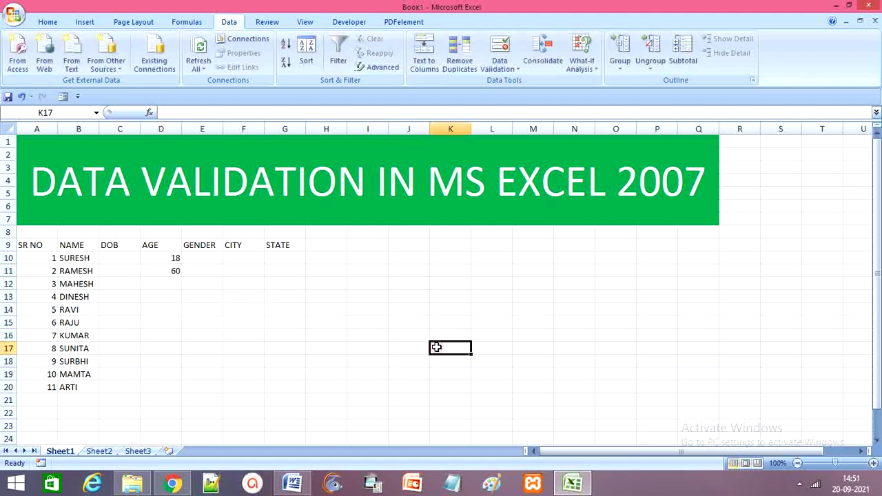
click(165, 288)
text(45)
click(307, 359)
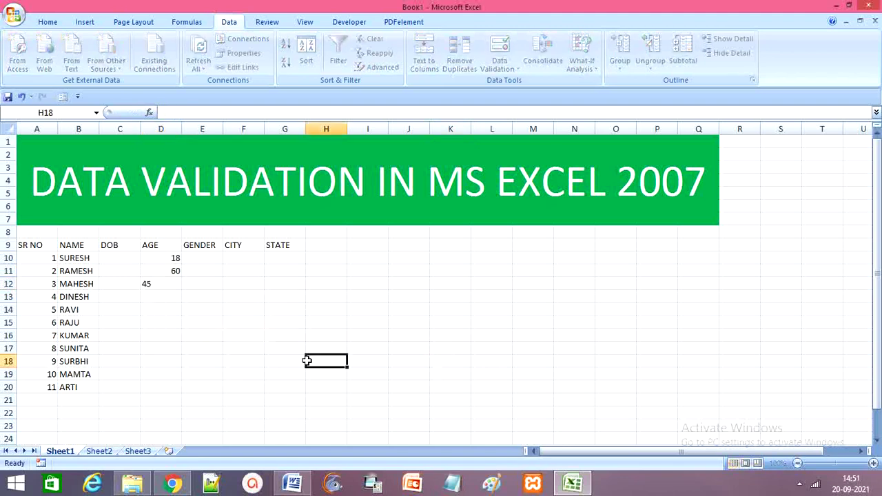
click(164, 295)
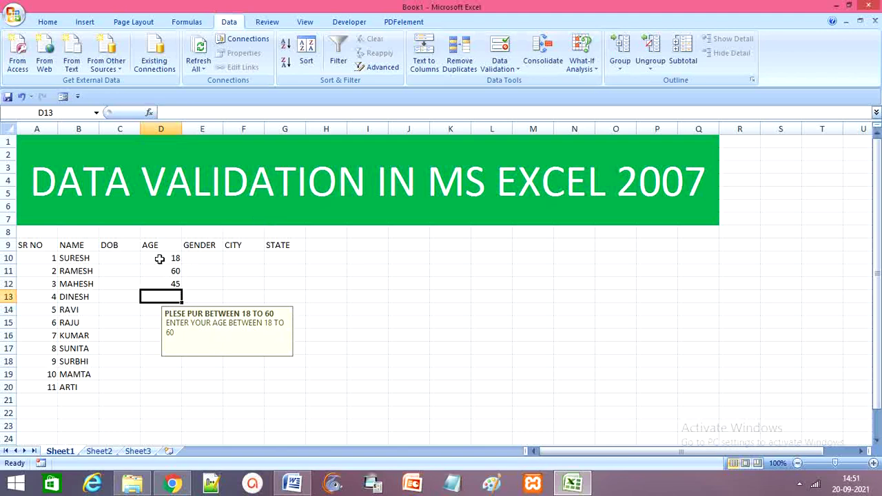
Re-edit and confirm the age 18 in D10.
double_click(159, 259)
drag(181, 258, 140, 258)
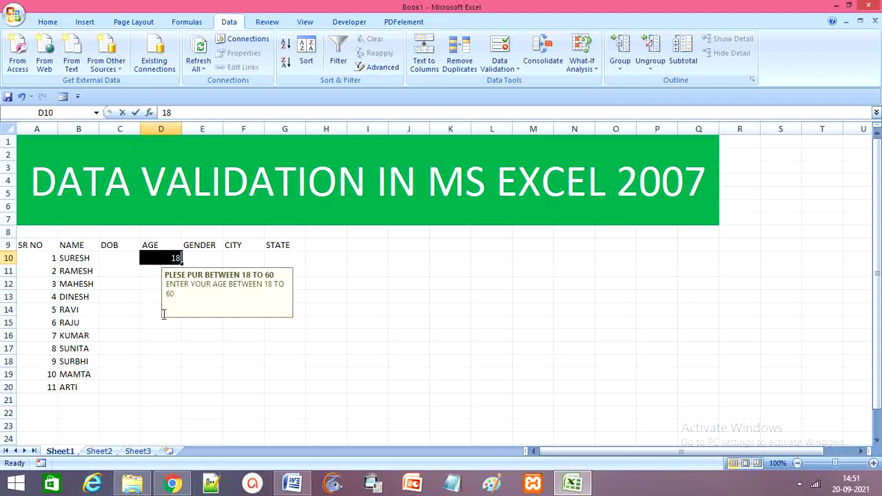
click(289, 344)
click(202, 257)
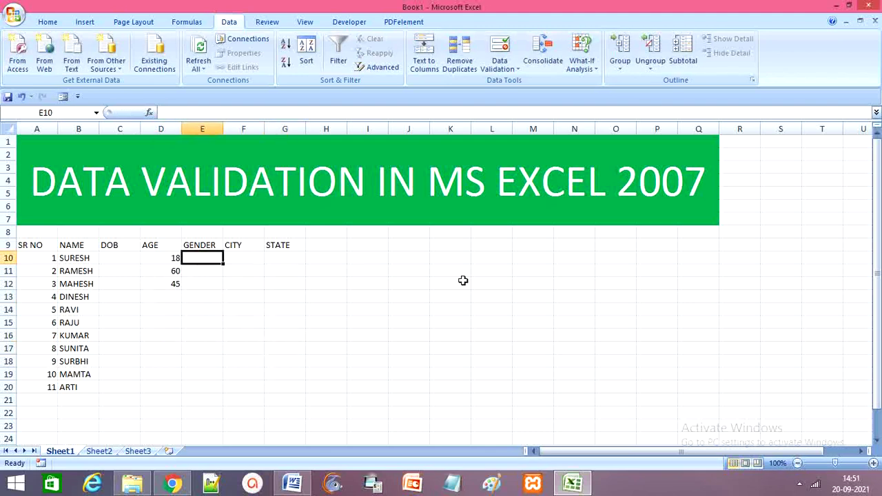
click(506, 254)
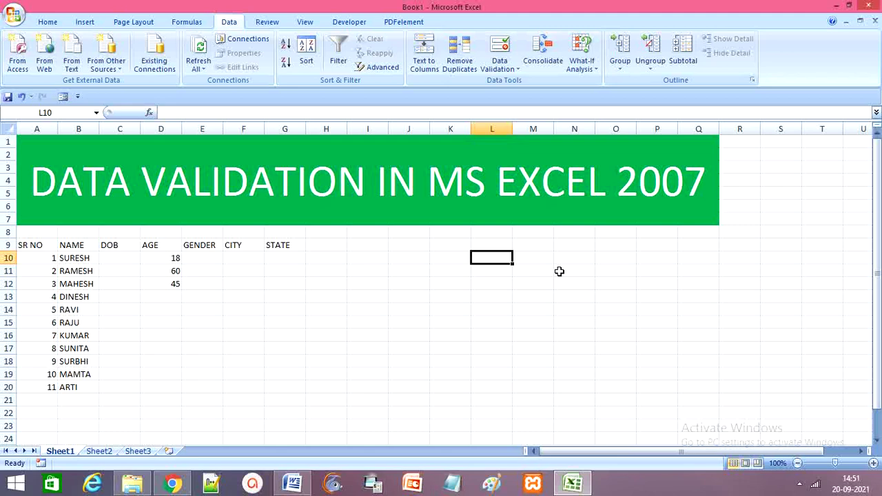
Type the gender options MAIL in L10 and FEMAIL in L11.
text(MAI)
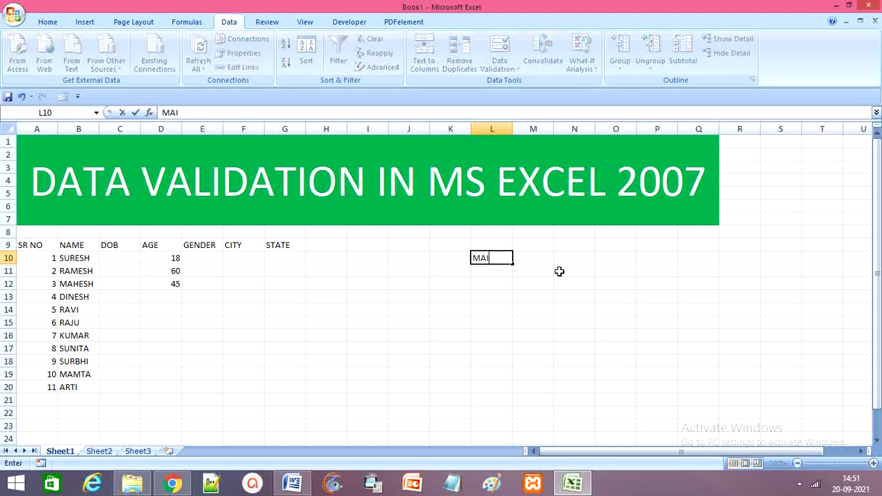
text(L)
key(Return)
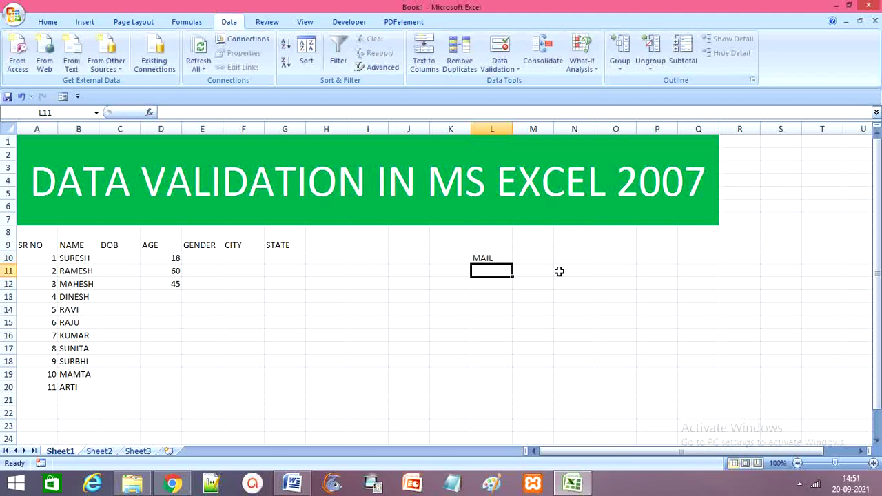
text(fM)
key(BackSpace)
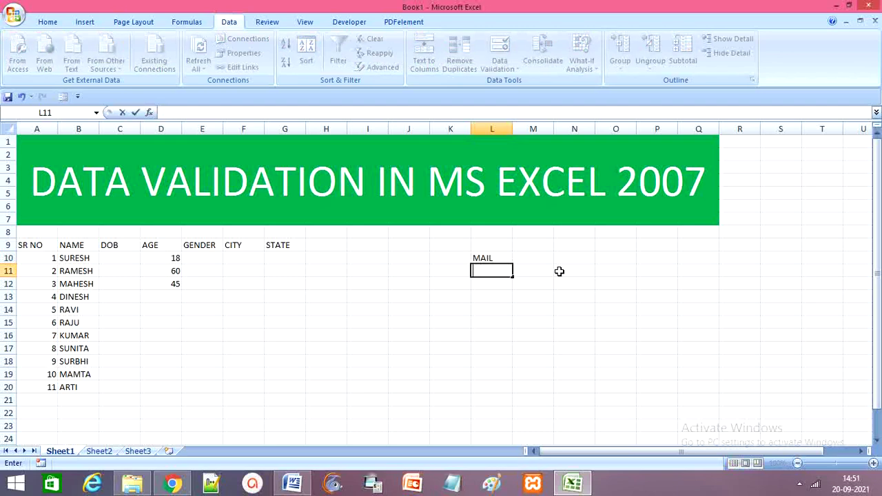
text(EMAIL)
click(577, 283)
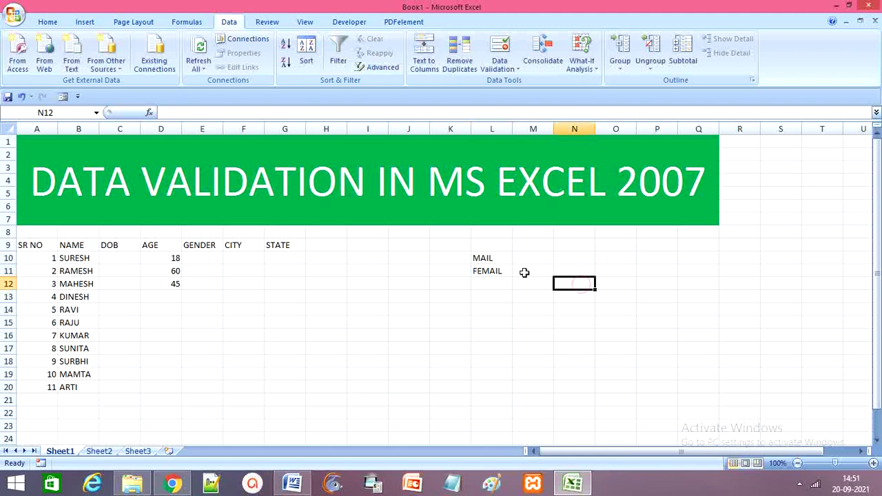
click(193, 259)
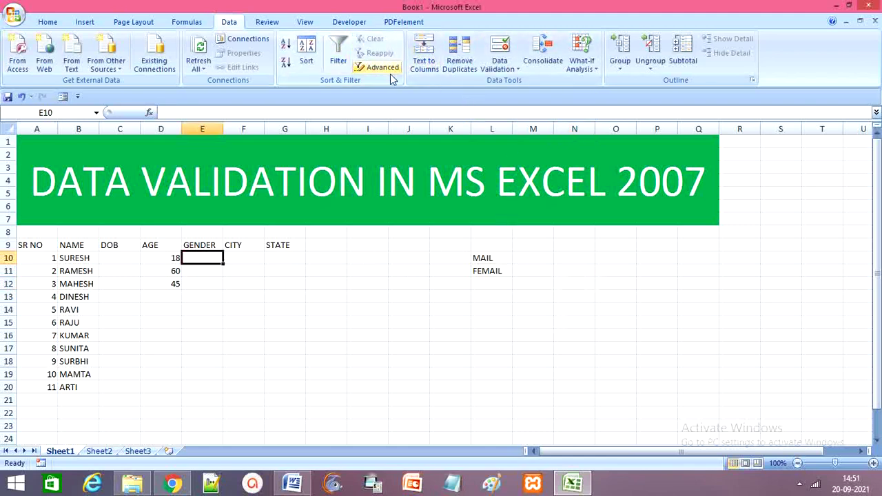
Begin a List validation rule for E10 with source =$L$10:$L$11.
click(508, 72)
click(508, 80)
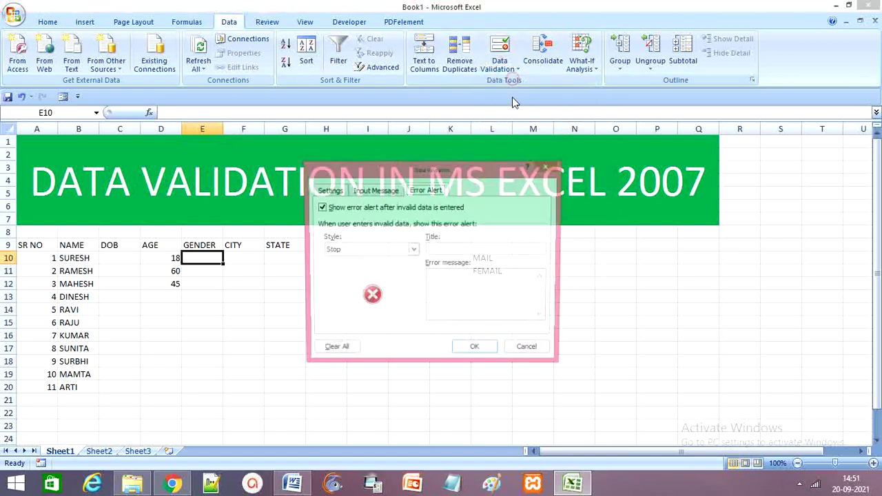
mouse_move(477, 172)
mouse_down()
mouse_move(743, 208)
mouse_move(739, 195)
mouse_up()
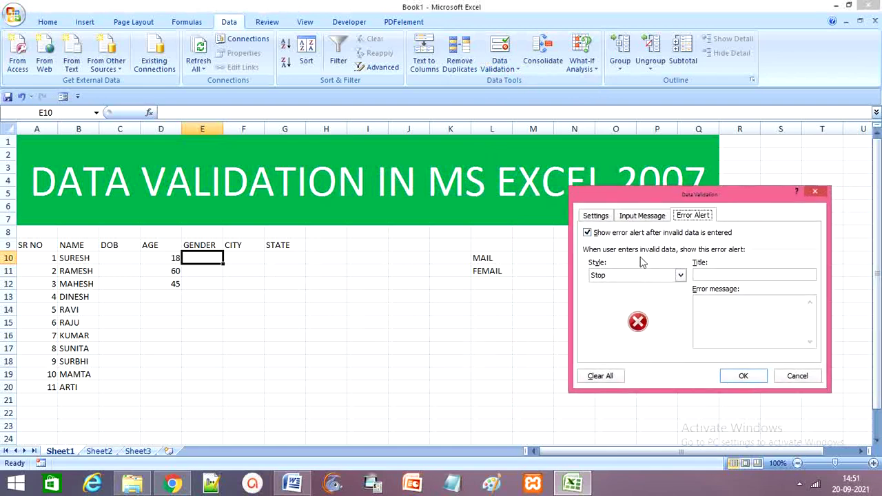
click(601, 216)
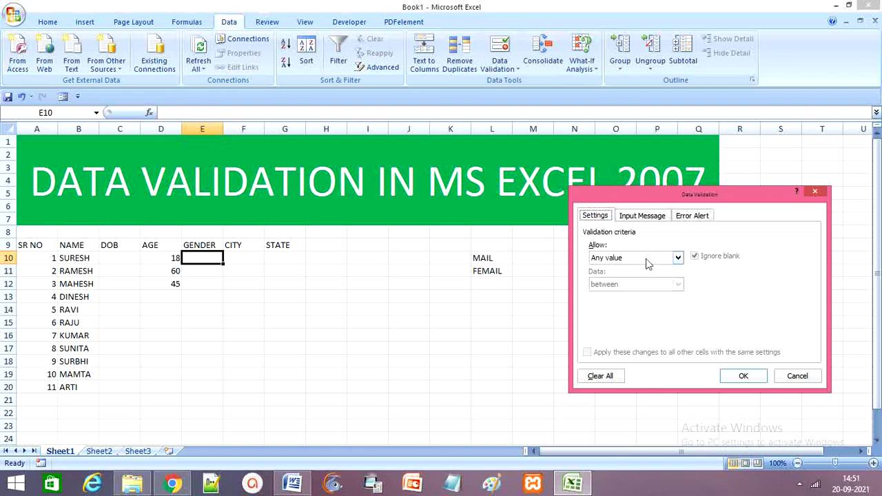
click(678, 258)
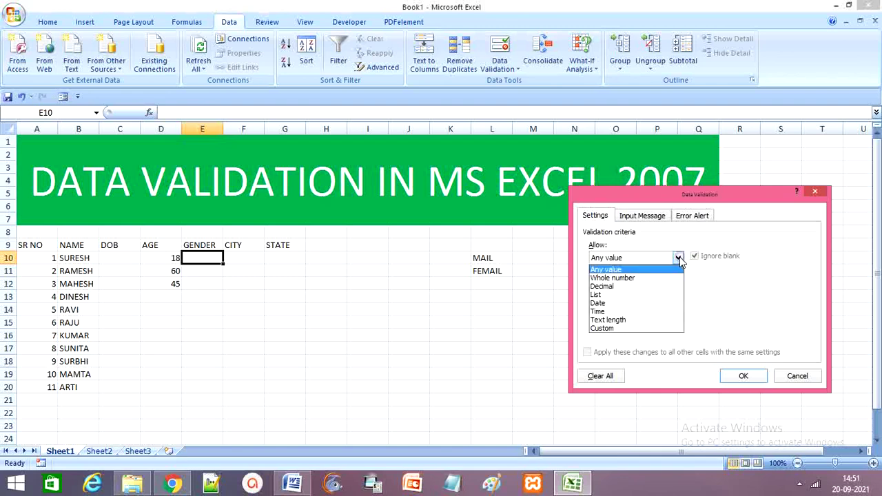
click(604, 297)
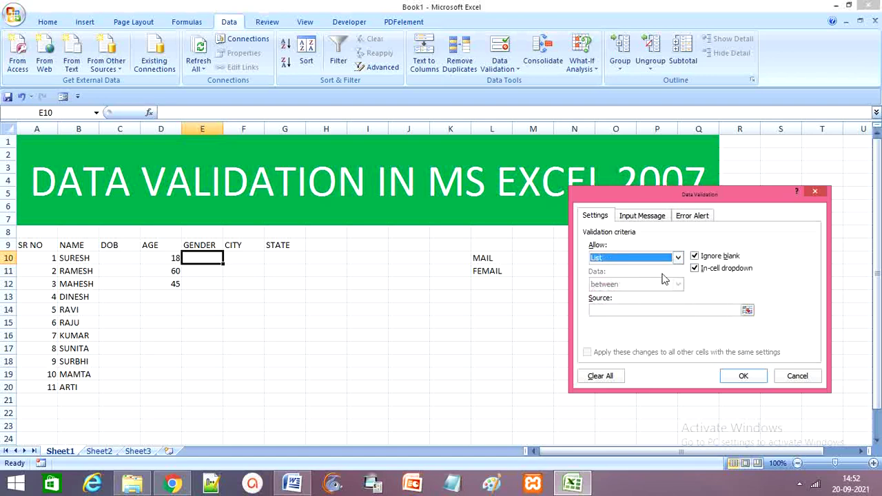
click(623, 311)
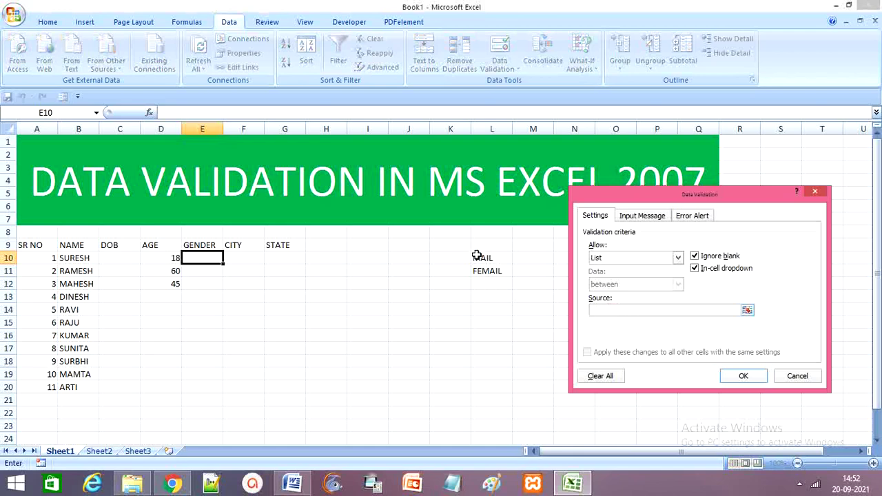
drag(476, 257, 476, 269)
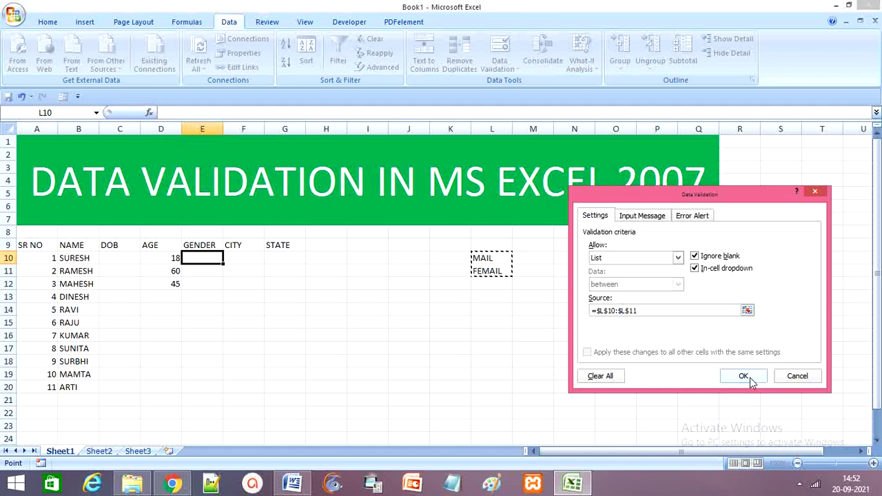
click(645, 216)
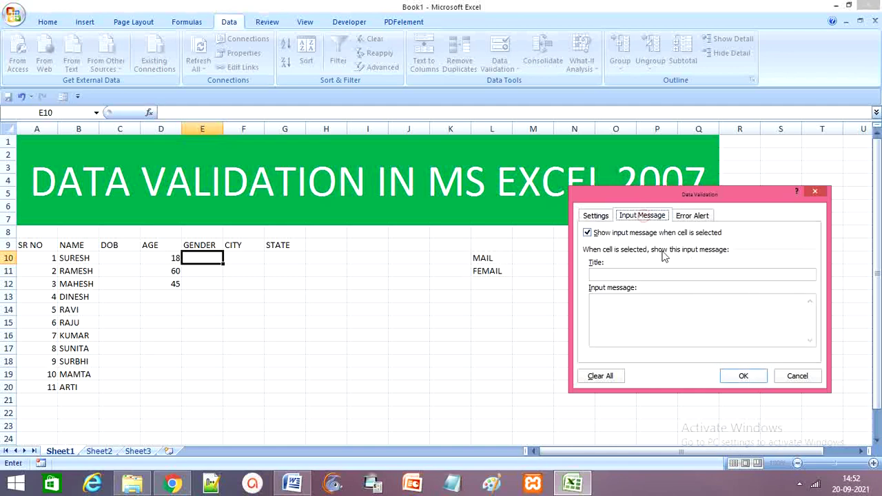
Add the input message 'SELECT YOUR GENDER' and error alert title EROOR, then apply E10's rule.
click(601, 276)
text(SELECT YOUR GENDER)
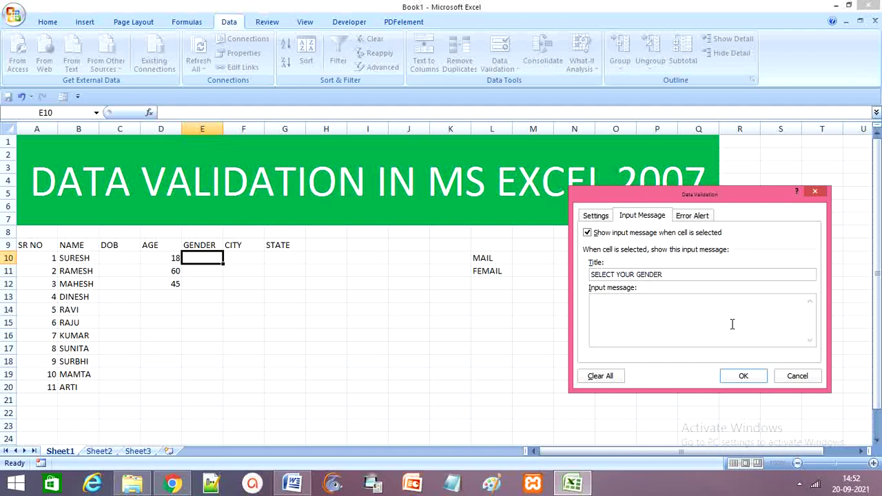
click(618, 301)
text(PLESE SELECT YOUR GENDER)
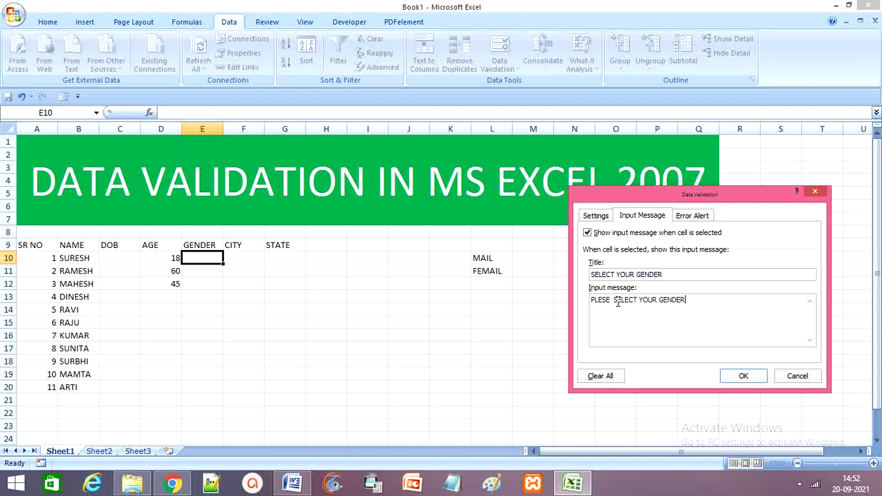
click(680, 217)
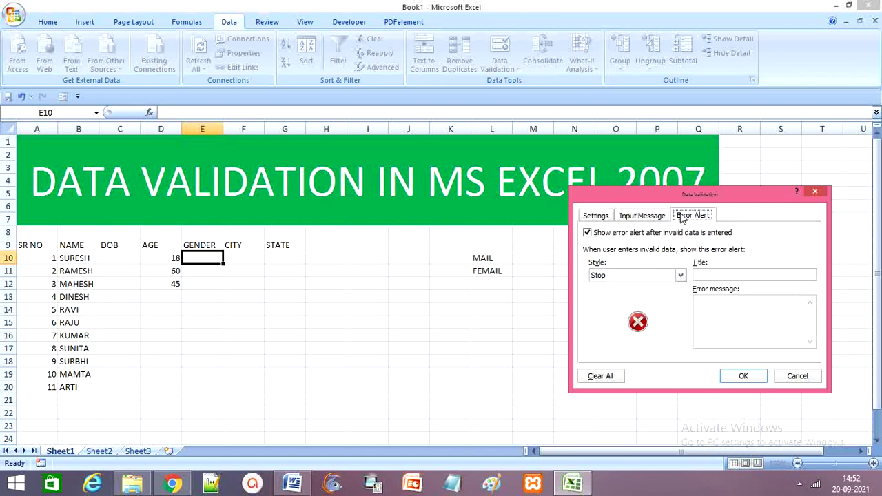
click(700, 276)
text(EROOR)
click(744, 376)
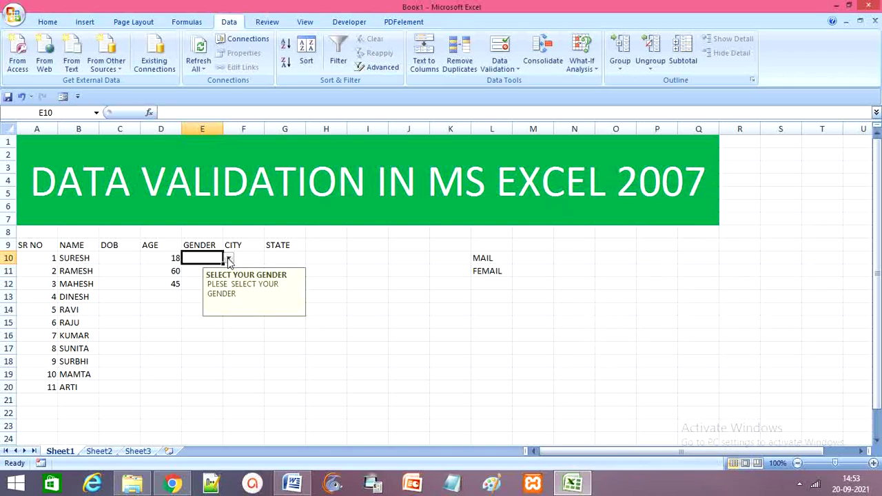
Copy E10's gender validation down the GENDER column to E20.
click(350, 284)
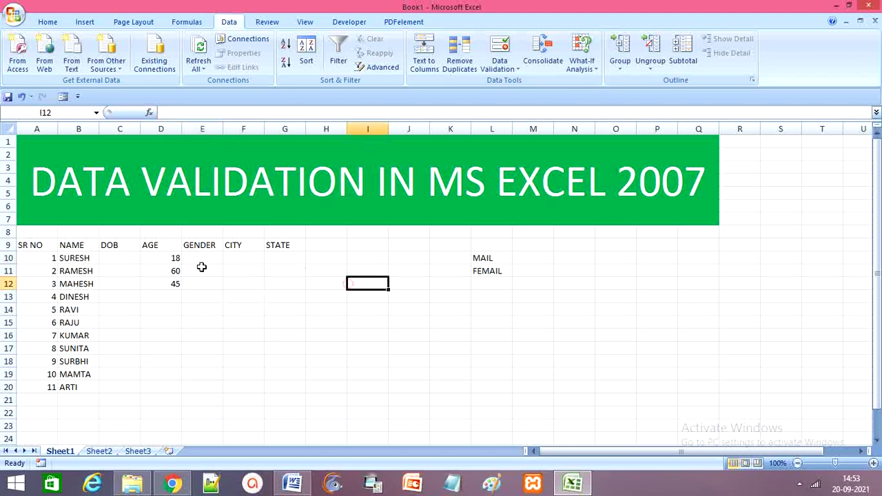
click(200, 262)
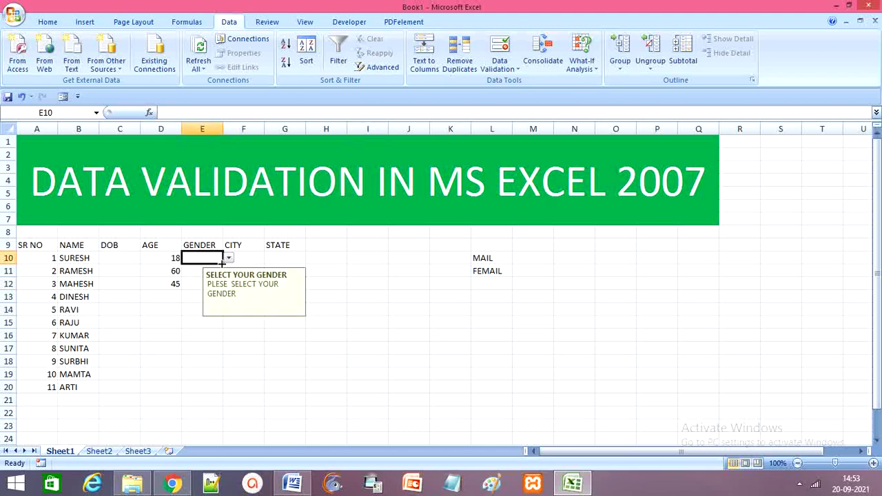
mouse_move(222, 263)
mouse_down()
mouse_move(221, 396)
mouse_move(206, 397)
mouse_up()
click(285, 333)
Choose MAIL from the gender dropdown for E10 and E11.
click(223, 261)
click(229, 259)
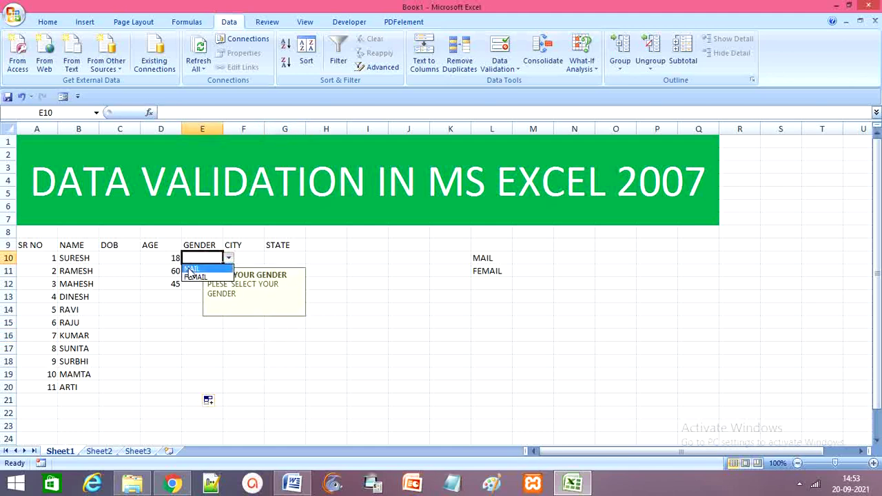
click(199, 278)
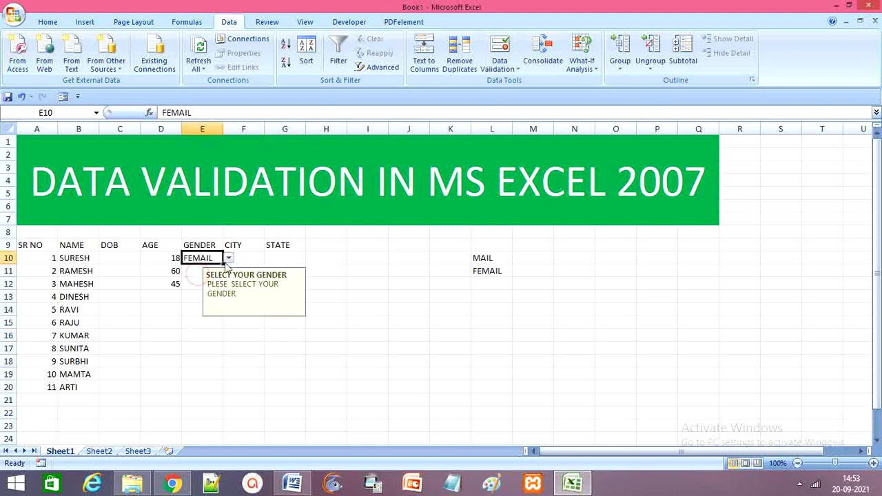
click(230, 261)
click(192, 268)
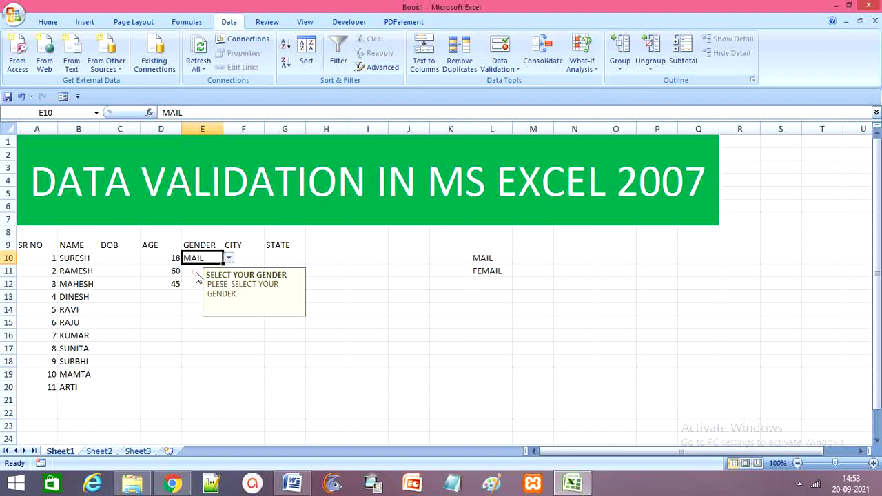
click(335, 320)
click(217, 271)
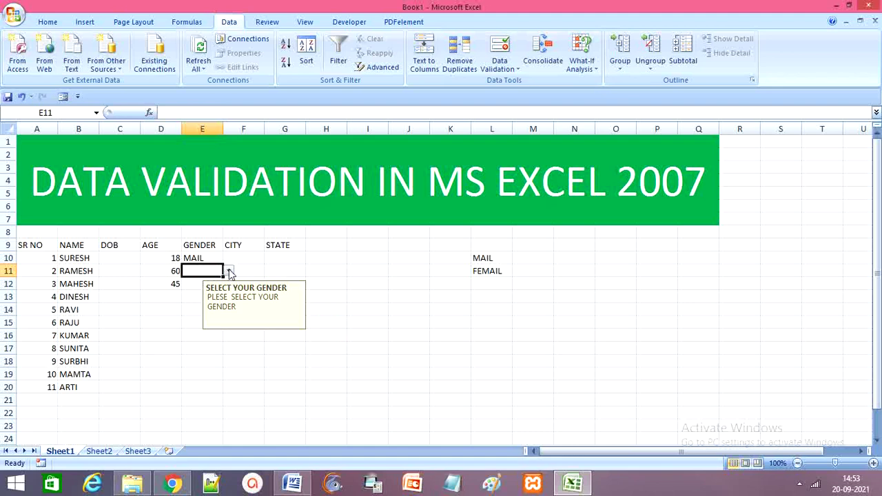
click(230, 272)
click(193, 281)
click(237, 337)
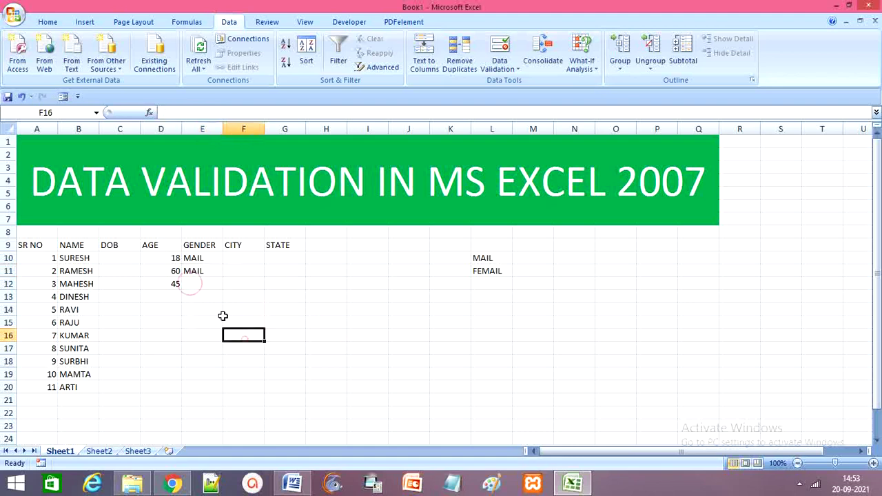
Test E12 with the invalid entry SURESH, then clear it after the rejection.
click(205, 287)
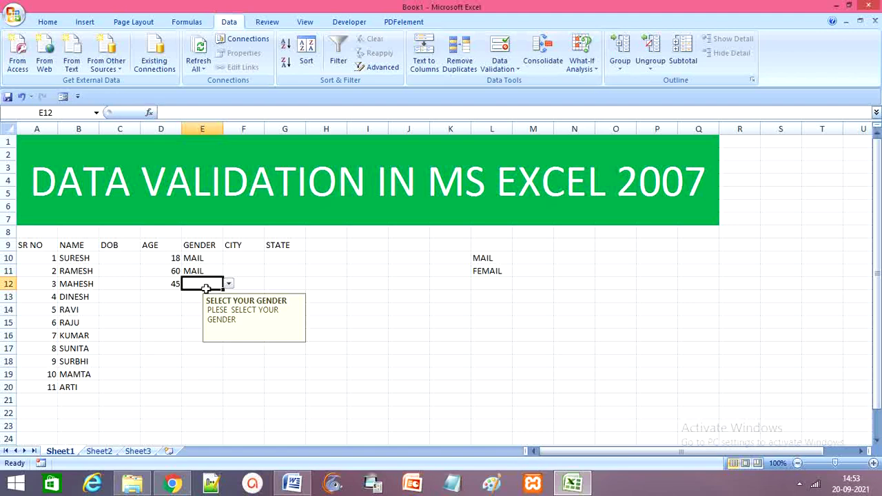
text(SURESH)
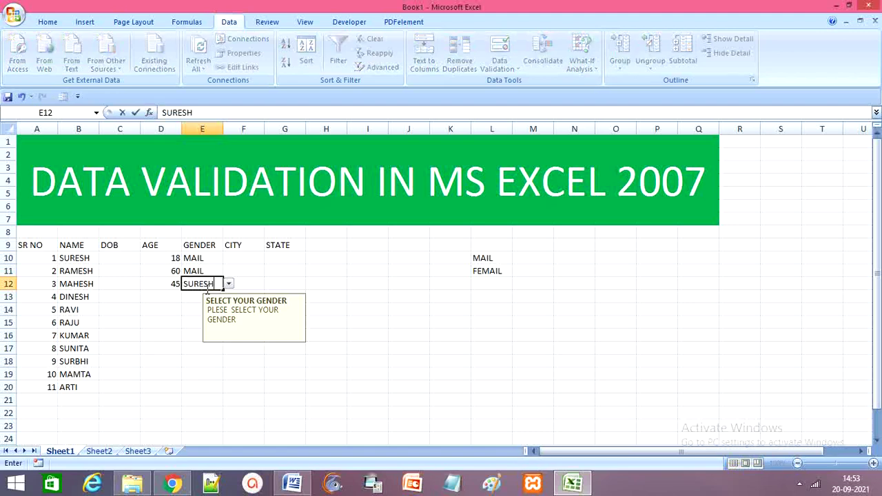
key(Return)
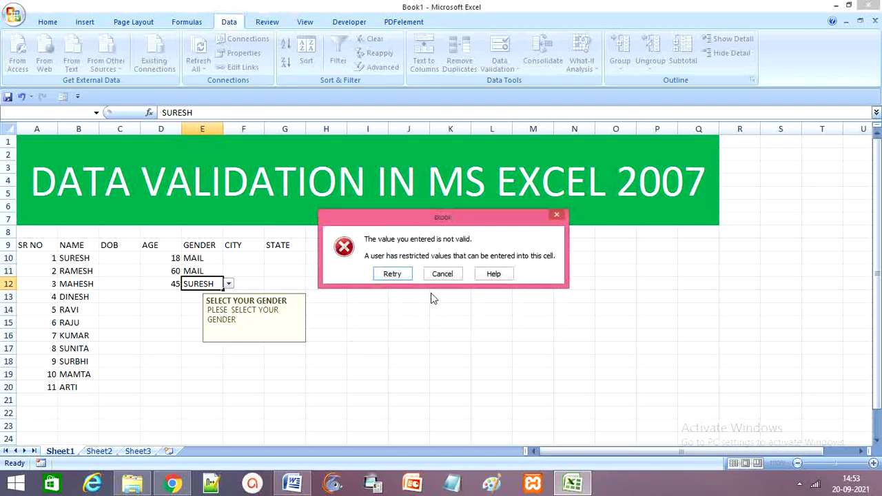
click(392, 274)
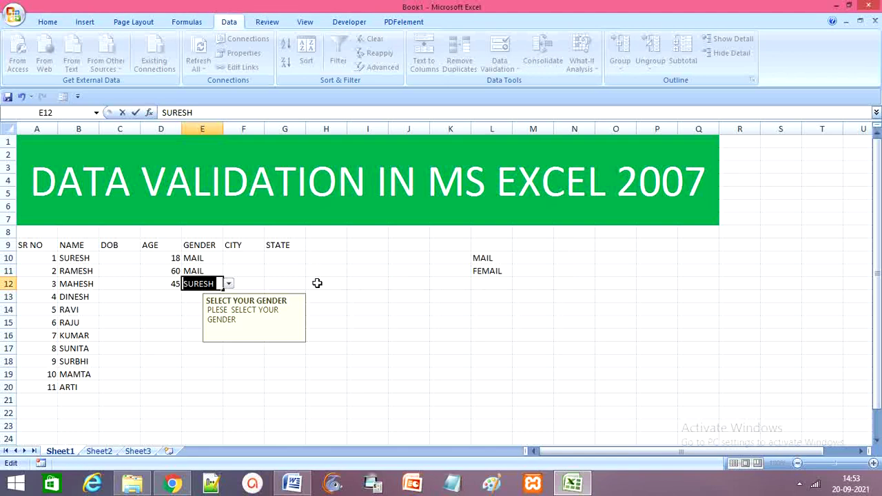
key(BackSpace)
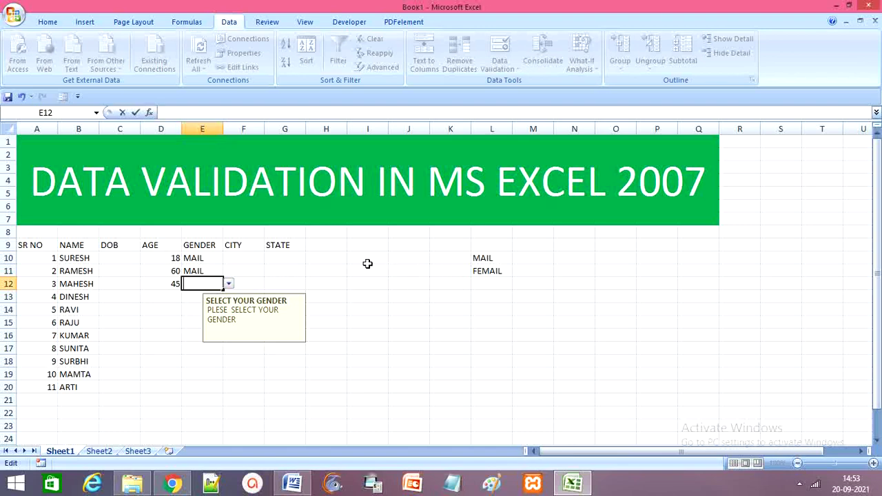
click(369, 309)
click(248, 255)
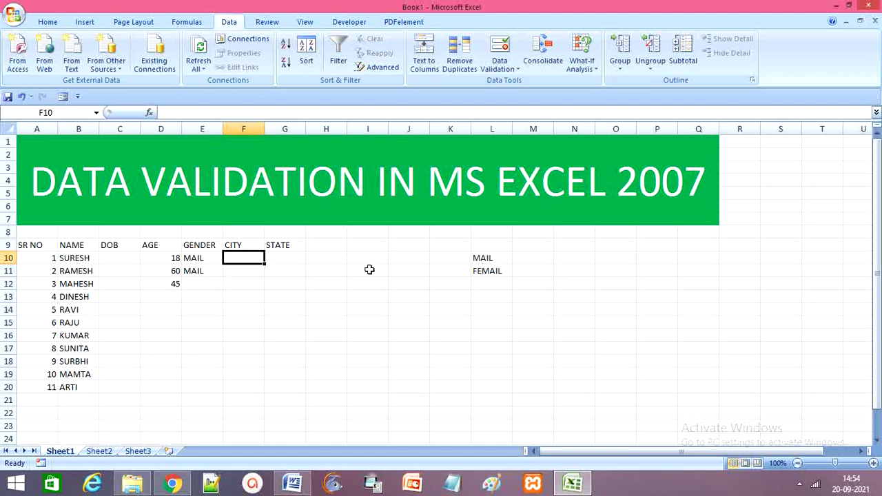
Type the cities BILASPUR, RAIPUR, DURG and BHILAI into M10:M13.
click(534, 256)
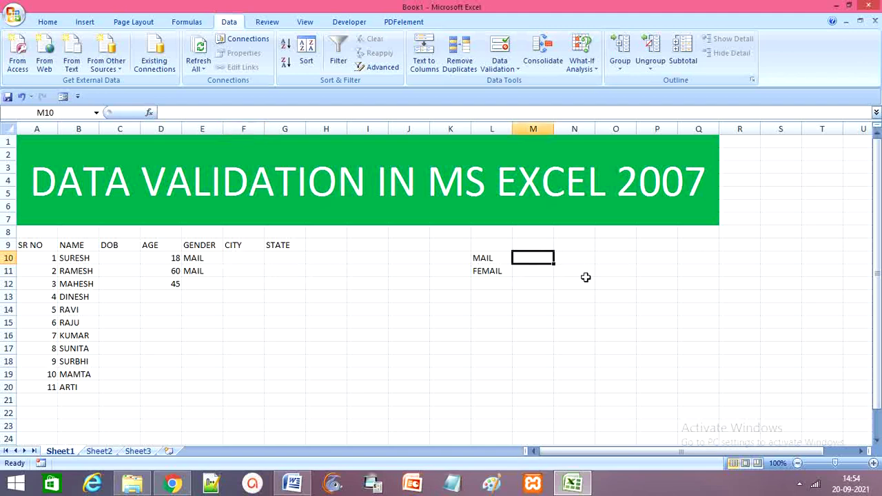
text(b)
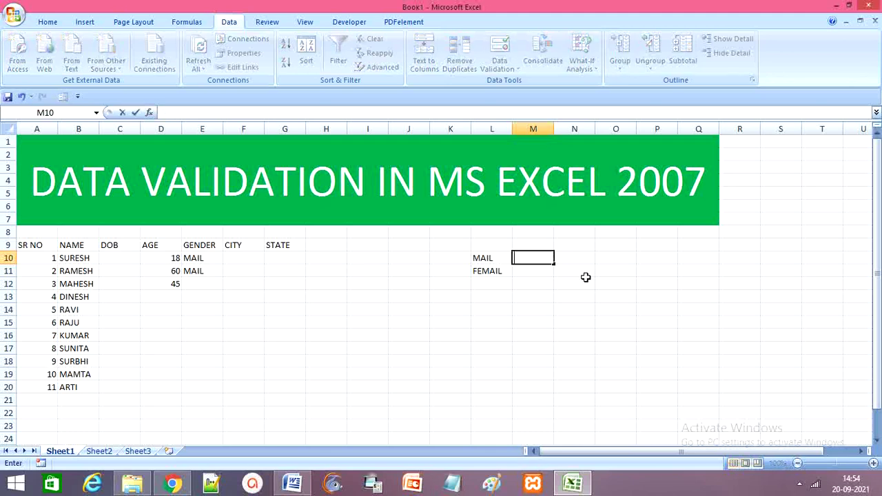
text(BILASP)
text(UR)
key(Return)
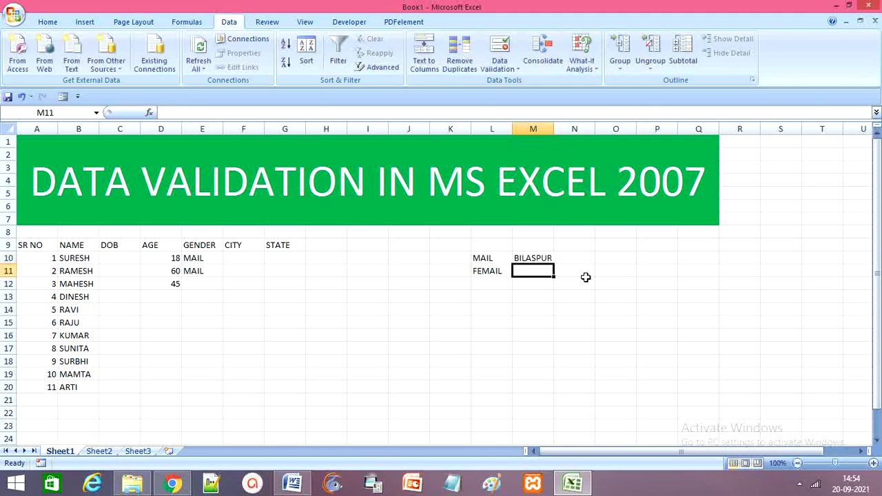
text(RAIPUR)
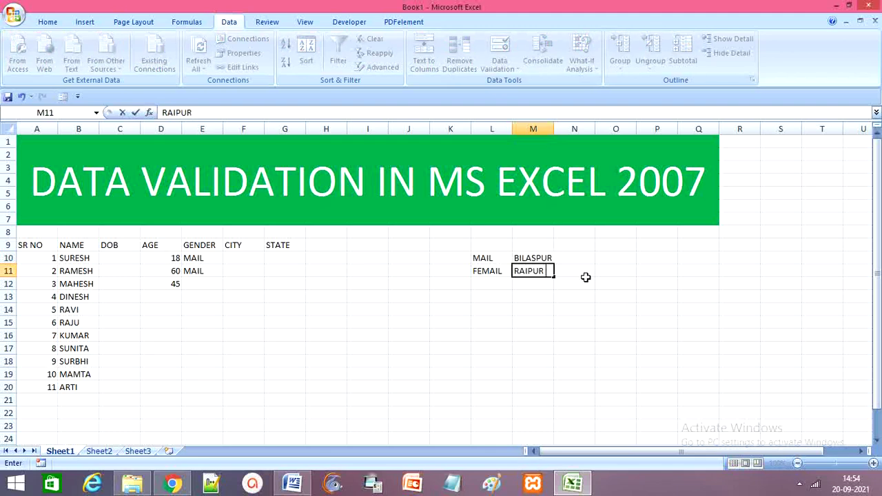
key(Return)
text(DURG)
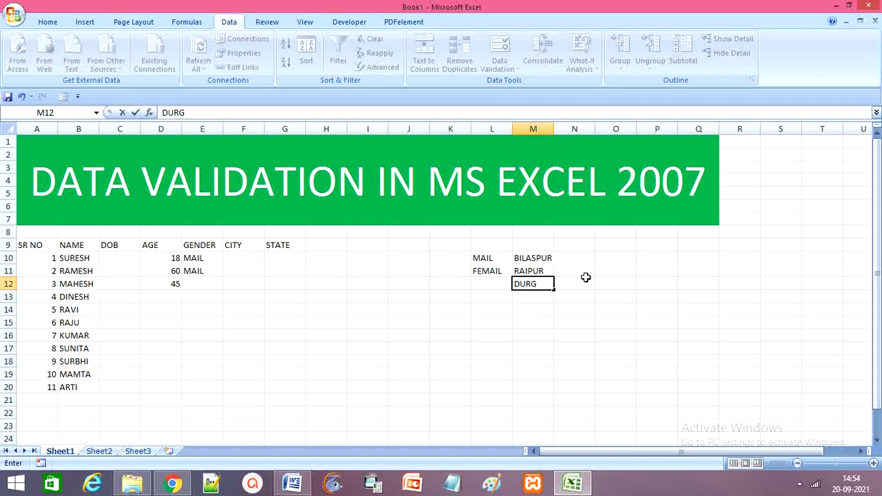
key(Return)
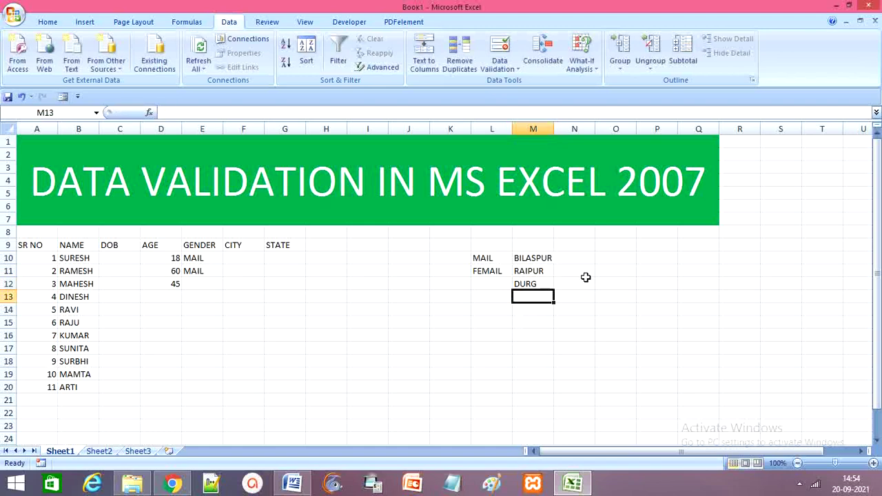
text(BHILAI)
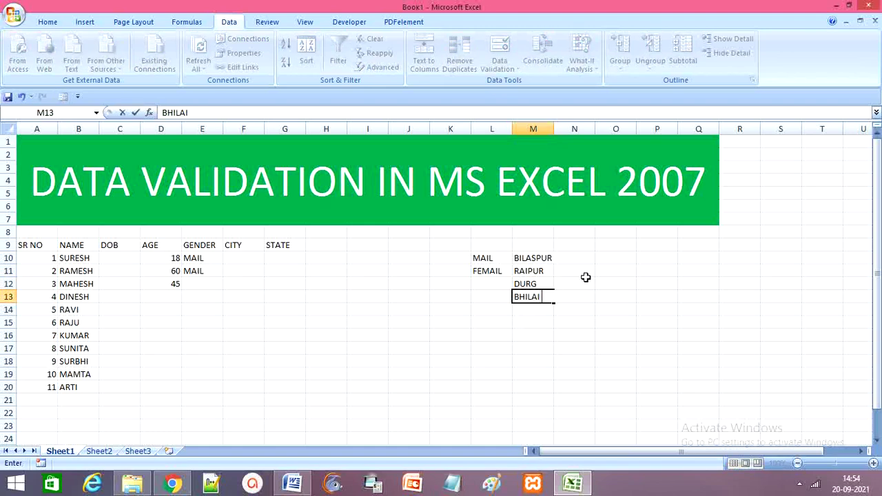
click(585, 277)
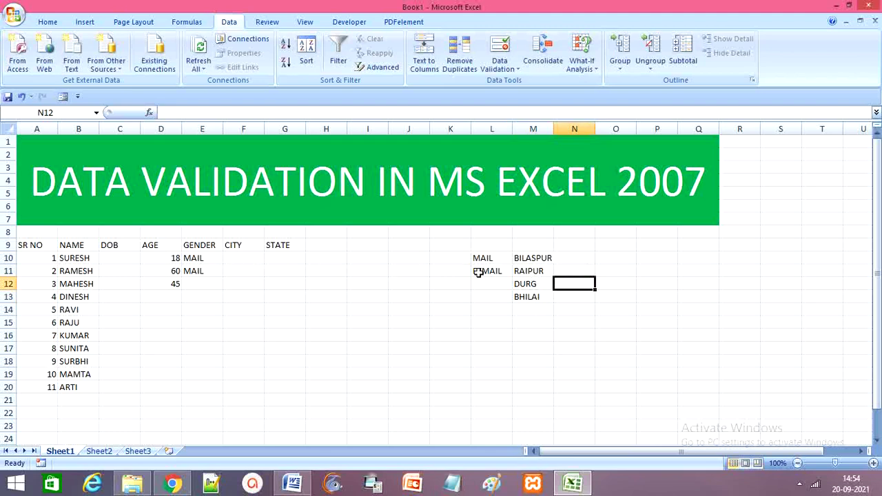
click(244, 261)
click(313, 309)
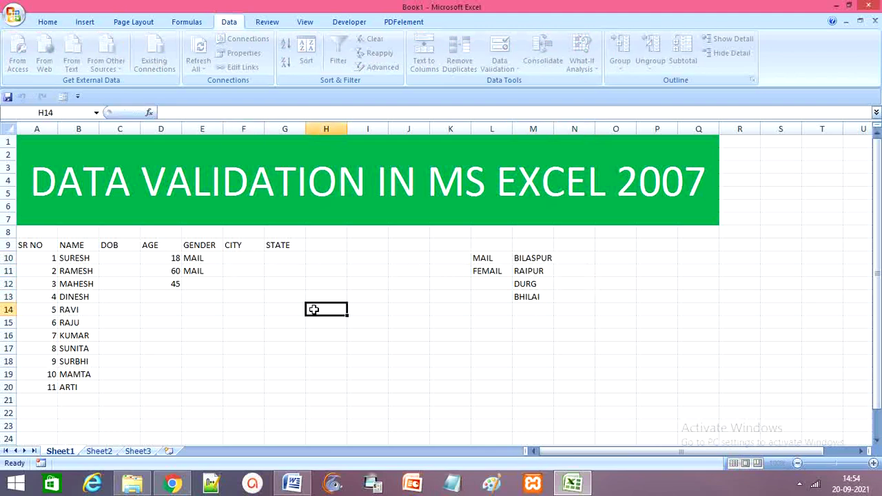
click(237, 262)
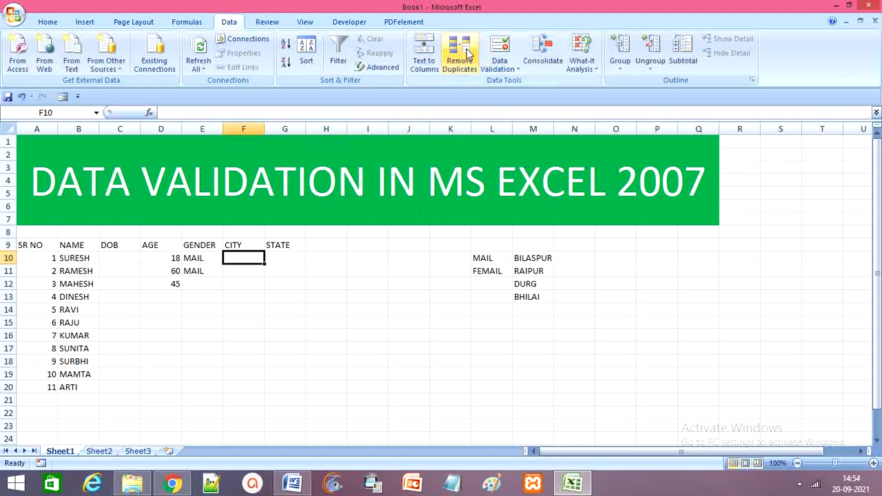
Give F10 a List validation sourced from M10:M13 and copy it down the CITY column.
click(493, 70)
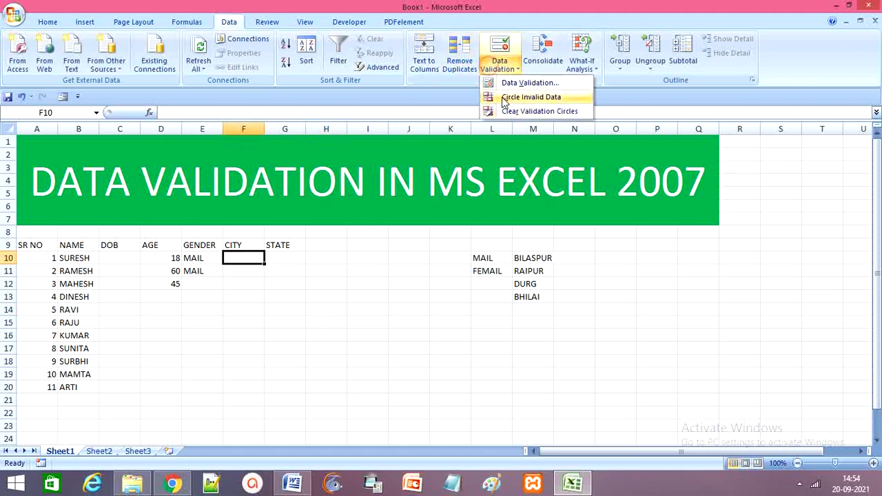
click(514, 83)
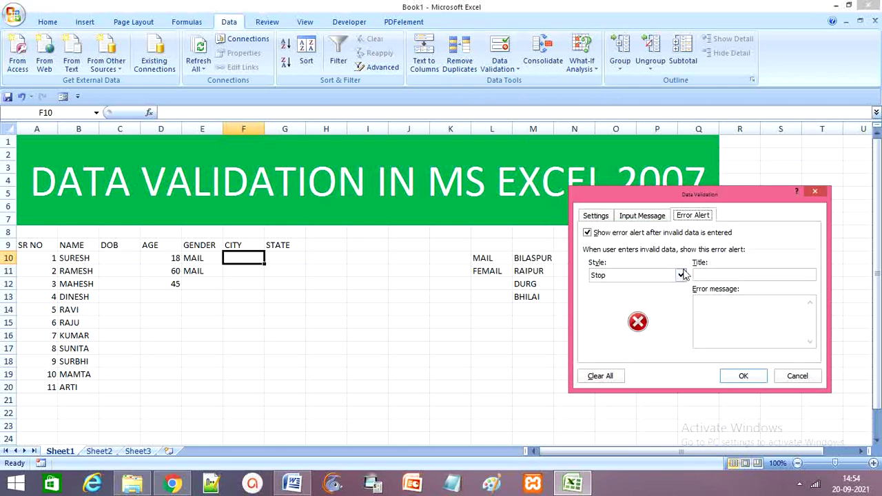
click(596, 216)
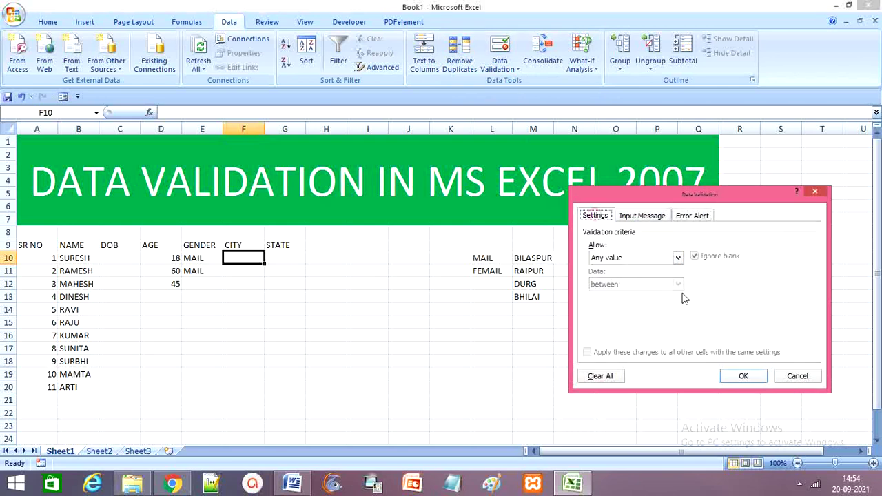
click(677, 257)
click(607, 295)
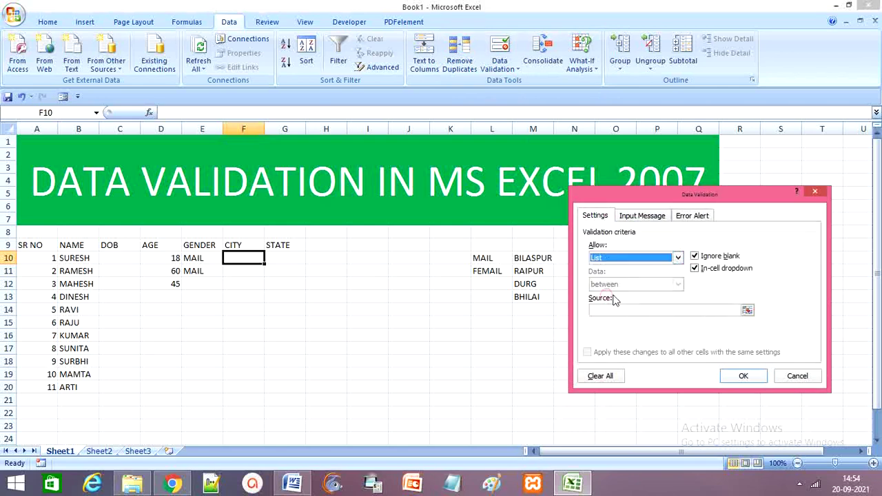
click(633, 309)
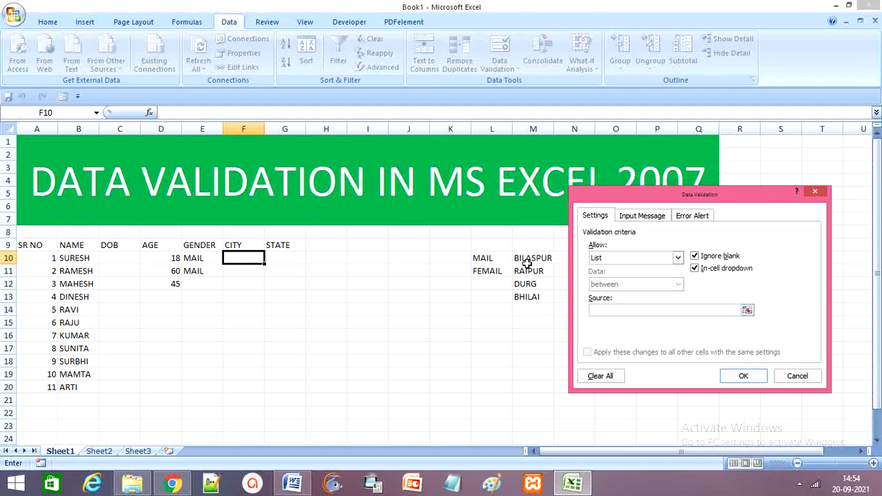
drag(521, 259, 522, 297)
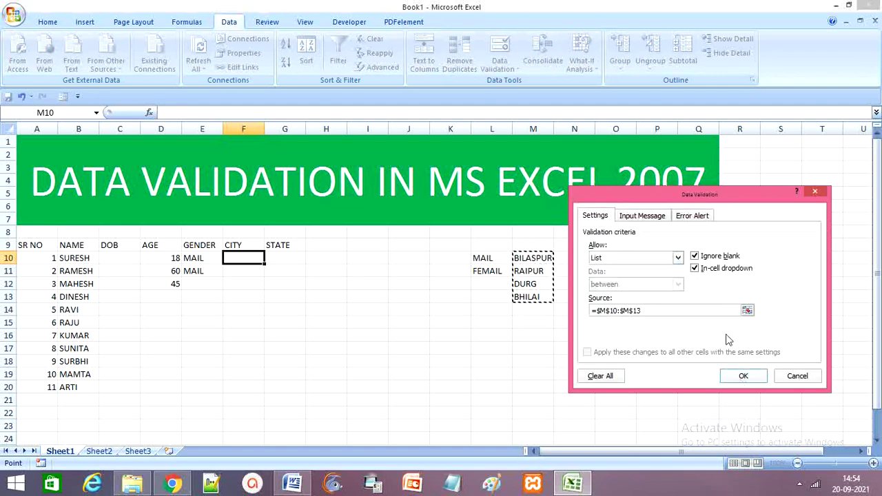
click(743, 376)
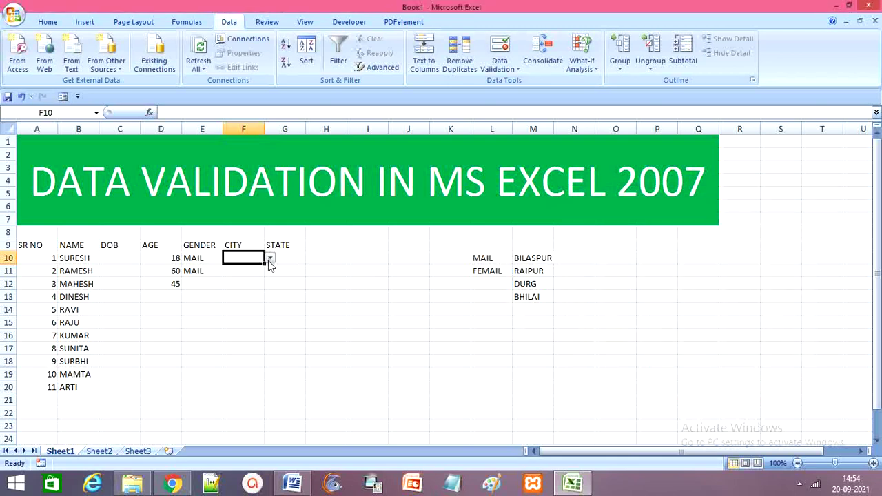
mouse_move(264, 262)
mouse_down()
mouse_move(266, 409)
mouse_move(266, 396)
mouse_up()
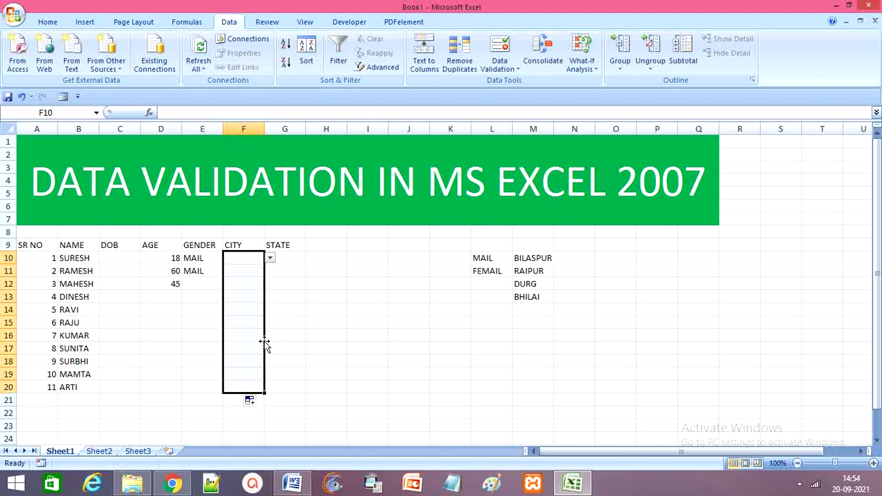
Extend the city dropdown through F20 and choose RAIPUR for F10.
click(301, 283)
click(257, 263)
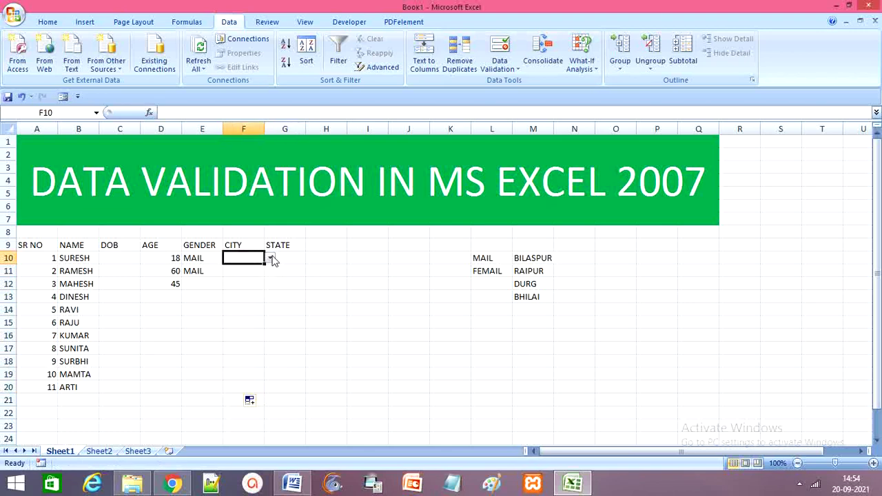
click(270, 258)
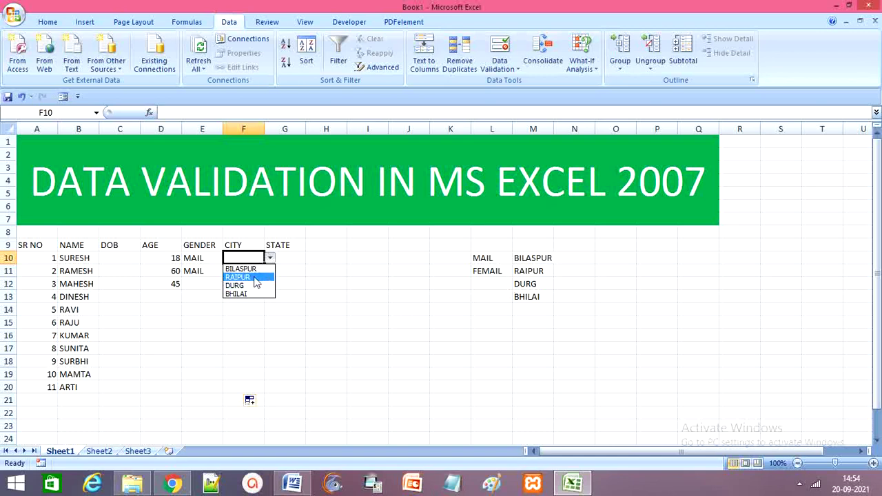
click(256, 277)
click(310, 297)
click(254, 276)
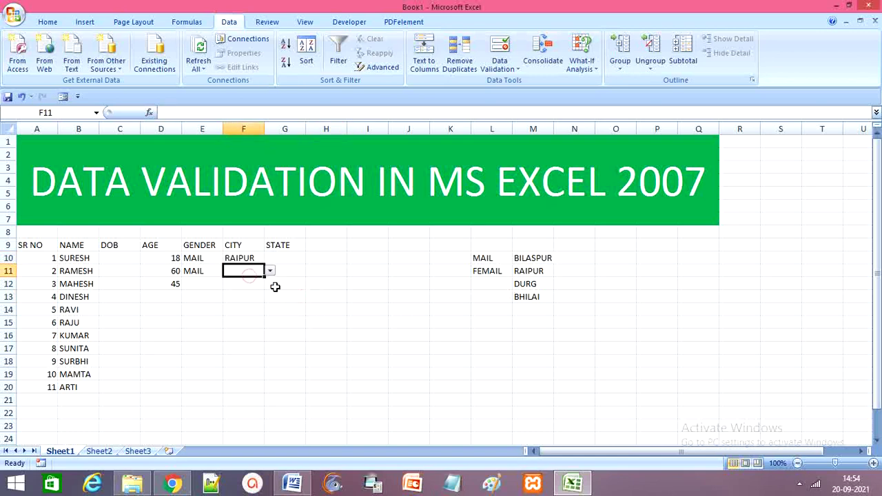
click(403, 337)
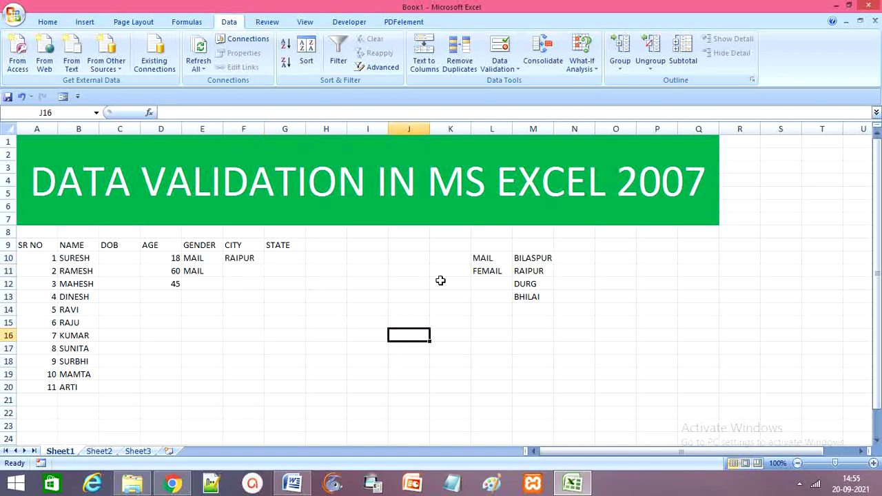